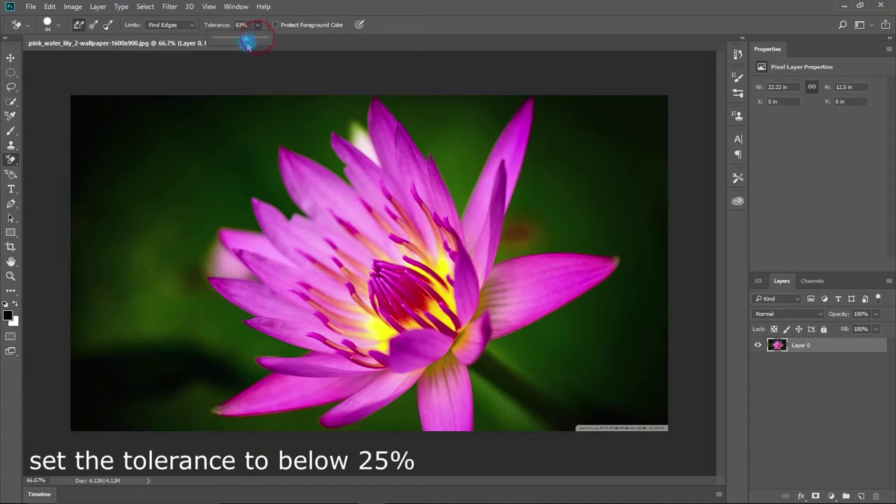
Step: Set the background eraser's tolerance to 23% and its brush size to 150 px
left_click_drag(225, 47, 227, 47)
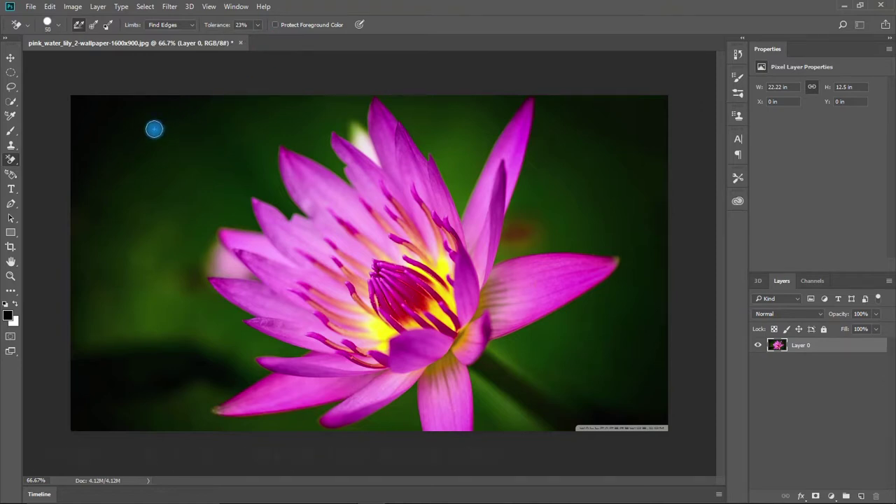
key("bracketright")
key("bracketright")
key("bracketright")
key("bracketright")
key("bracketright")
key("bracketright")
key("bracketright")
key("bracketleft")
key("bracketleft")
key("bracketleft")
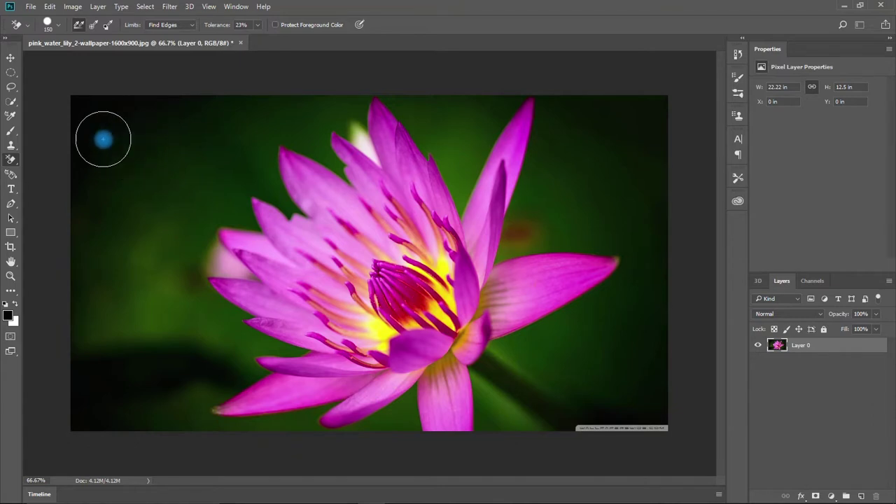
Step: Erase the green background on the left side of the flower, including the gaps between its left petals
mouse_move(85, 108)
left_mouse_down()
mouse_move(79, 425)
mouse_move(102, 422)
mouse_move(110, 392)
mouse_move(117, 95)
mouse_move(168, 108)
mouse_move(139, 304)
mouse_move(138, 423)
mouse_move(142, 353)
mouse_move(167, 342)
mouse_move(177, 381)
mouse_move(162, 422)
mouse_move(193, 376)
mouse_move(177, 409)
mouse_move(203, 423)
mouse_move(186, 413)
mouse_move(198, 397)
mouse_move(244, 373)
mouse_move(178, 309)
mouse_move(160, 311)
mouse_move(188, 220)
mouse_move(191, 103)
mouse_move(182, 95)
mouse_move(177, 108)
mouse_move(343, 98)
mouse_move(356, 126)
left_mouse_up()
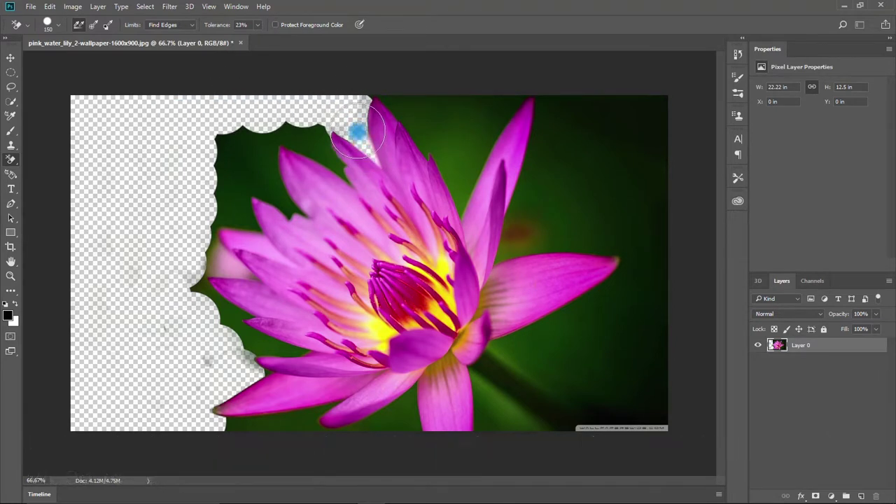
mouse_move(314, 119)
left_mouse_down()
mouse_move(333, 162)
mouse_move(304, 136)
mouse_move(271, 132)
mouse_move(232, 164)
mouse_move(216, 137)
mouse_move(238, 210)
mouse_move(249, 219)
mouse_move(242, 202)
mouse_move(262, 186)
mouse_move(288, 202)
left_mouse_up()
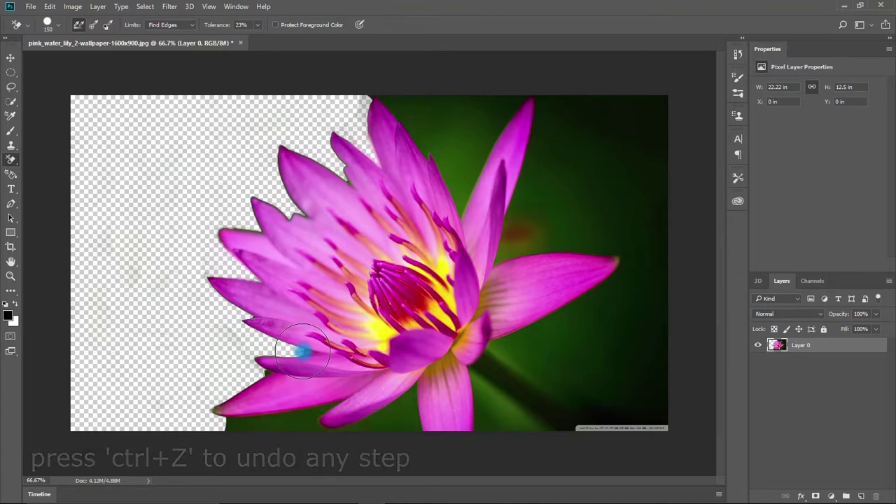
key("ctrl+plus")
key("ctrl+plus")
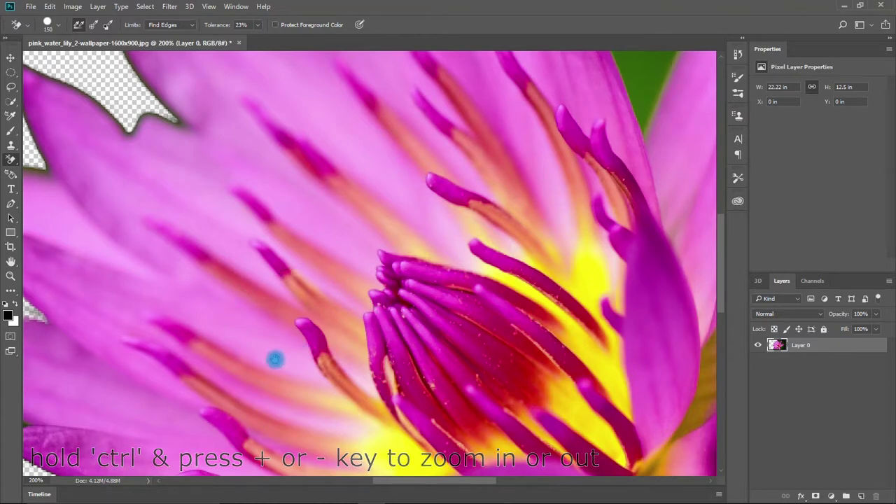
left_click_drag(301, 352, 416, 94)
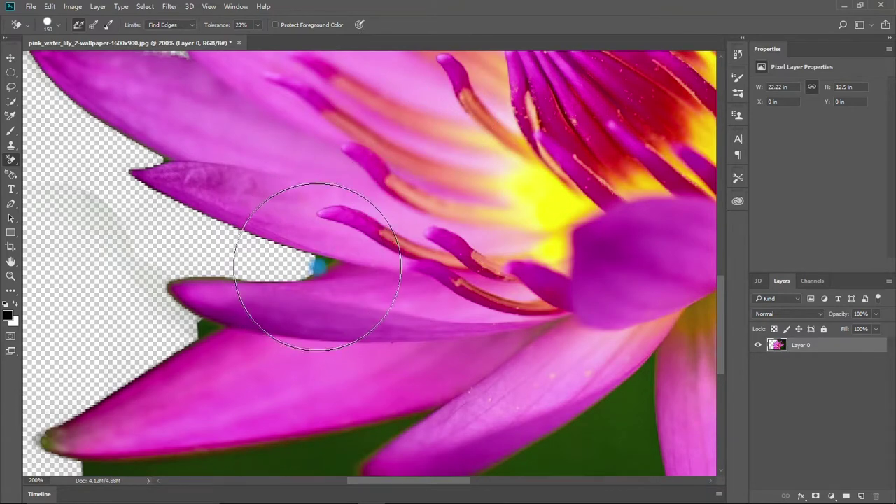
left_click_drag(132, 143, 165, 160)
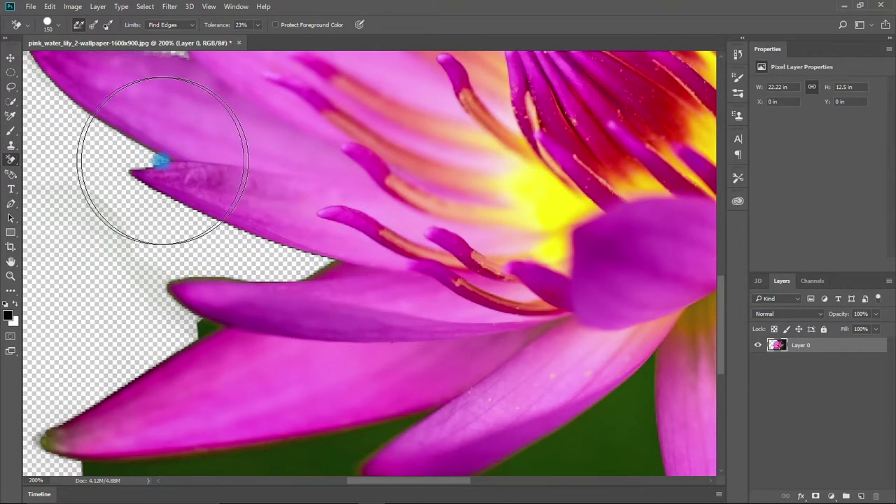
left_click_drag(103, 248, 252, 124)
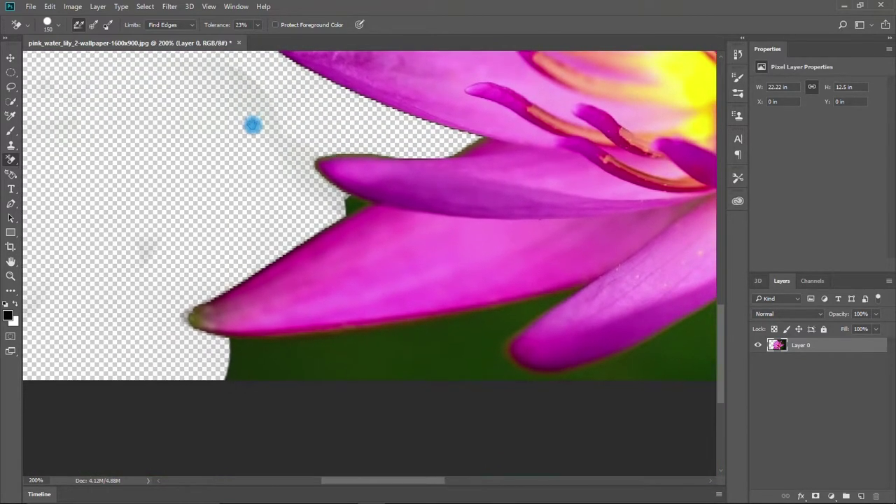
left_click(349, 204)
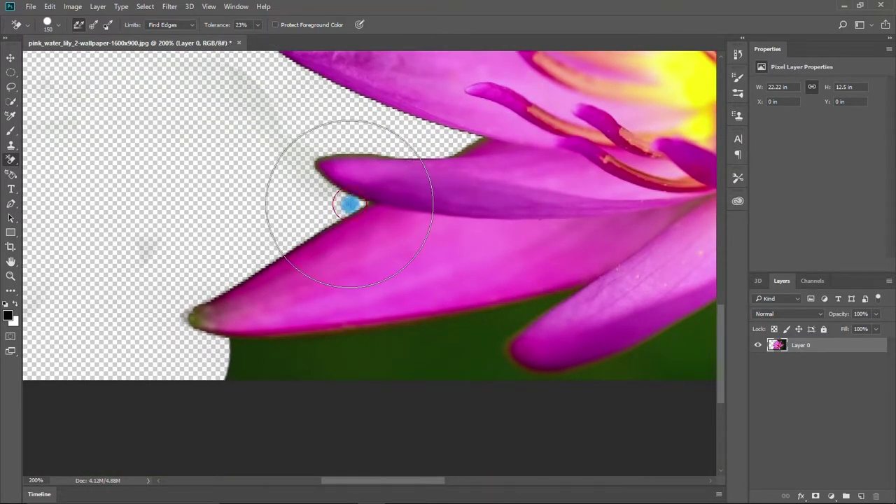
Step: Erase the background beneath the flower, from the lower-left petal across to the watermark in the lower-right corner
left_click(234, 372)
mouse_move(299, 362)
left_mouse_down()
mouse_move(384, 357)
mouse_move(465, 336)
mouse_move(376, 306)
mouse_move(258, 246)
left_mouse_up()
left_click_drag(361, 291, 454, 265)
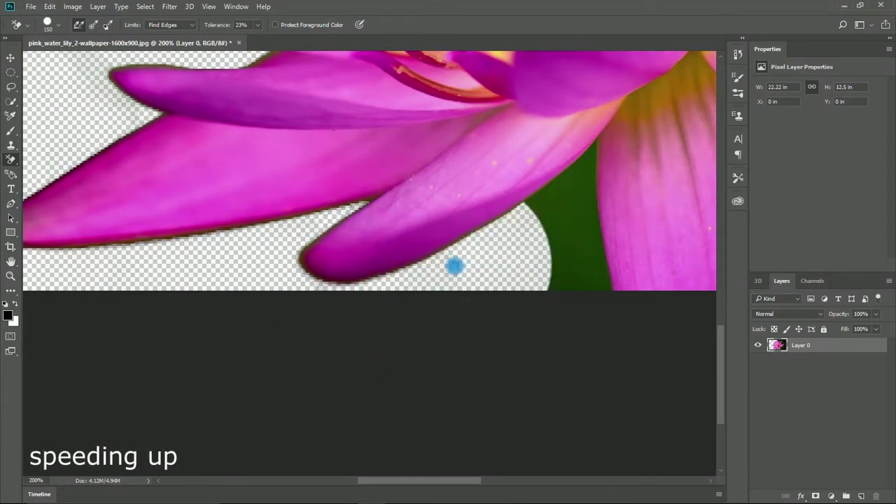
mouse_move(557, 218)
left_mouse_down()
mouse_move(358, 226)
mouse_move(394, 161)
mouse_move(409, 296)
left_mouse_up()
left_click_drag(591, 258, 580, 148)
left_click_drag(577, 148, 337, 183)
mouse_move(445, 301)
left_mouse_down()
mouse_move(630, 304)
mouse_move(420, 234)
mouse_move(371, 162)
mouse_move(385, 249)
left_mouse_up()
mouse_move(607, 265)
left_mouse_down()
mouse_move(408, 222)
mouse_move(698, 280)
mouse_move(455, 275)
left_mouse_up()
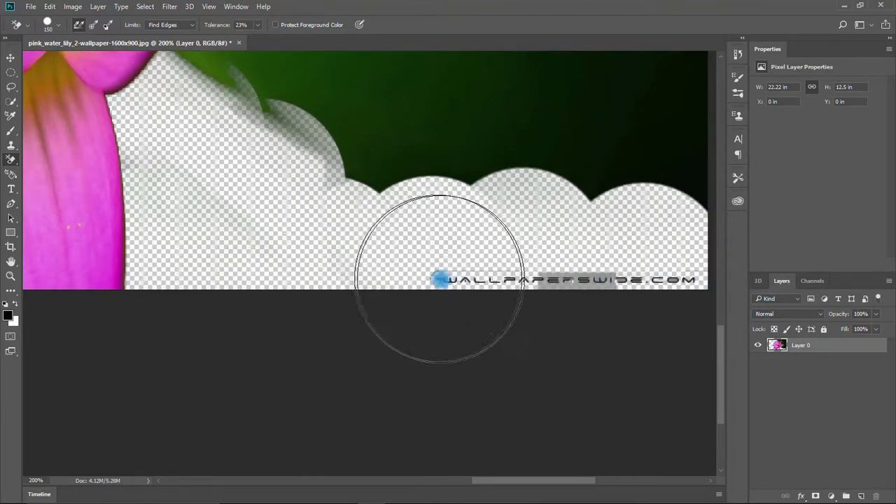
left_click_drag(476, 214, 440, 294)
Step: Erase the remaining background to the right of the flower and between its upper petals
key("ctrl+minus")
key("ctrl+minus")
key("ctrl+minus")
mouse_move(541, 365)
left_mouse_down()
mouse_move(570, 389)
mouse_move(650, 391)
mouse_move(559, 361)
mouse_move(504, 356)
mouse_move(536, 335)
mouse_move(527, 332)
mouse_move(590, 321)
mouse_move(665, 347)
left_mouse_up()
mouse_move(561, 344)
left_mouse_down()
mouse_move(625, 296)
mouse_move(656, 303)
left_mouse_up()
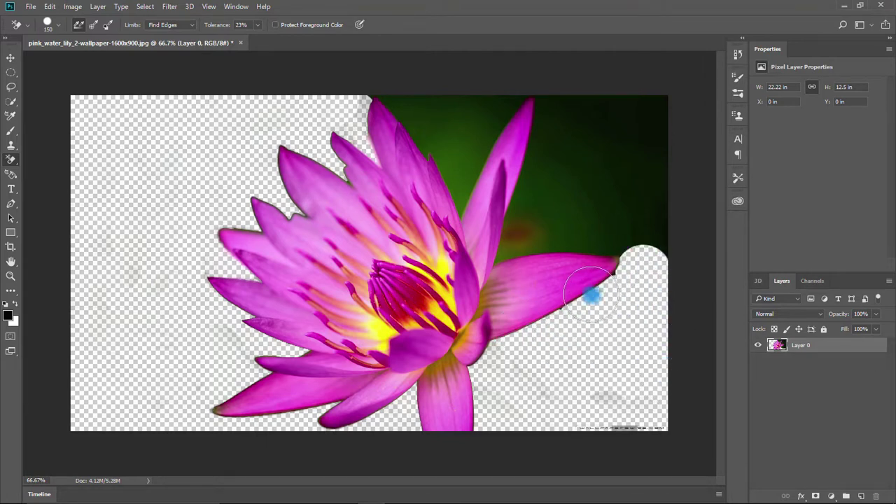
mouse_move(592, 296)
left_mouse_down()
mouse_move(615, 275)
mouse_move(650, 162)
mouse_move(647, 108)
mouse_move(657, 95)
mouse_move(609, 113)
mouse_move(607, 229)
mouse_move(618, 241)
mouse_move(504, 246)
mouse_move(544, 108)
mouse_move(581, 100)
mouse_move(589, 192)
left_mouse_up()
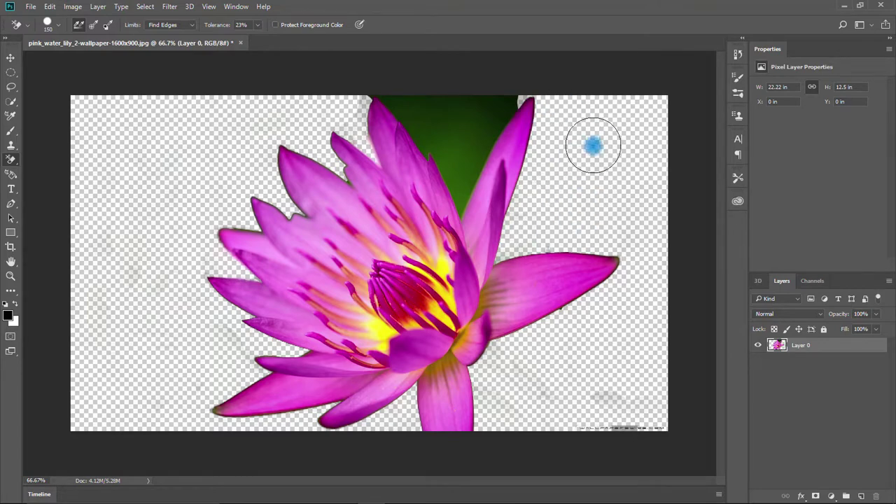
mouse_move(593, 145)
left_mouse_down()
mouse_move(511, 90)
mouse_move(458, 200)
mouse_move(449, 162)
mouse_move(384, 98)
mouse_move(469, 96)
mouse_move(456, 124)
left_mouse_up()
Step: Clean up the leftover background along the upper edge of the large right petal and in its corner
key("ctrl+plus")
key("ctrl+plus")
key("ctrl+plus")
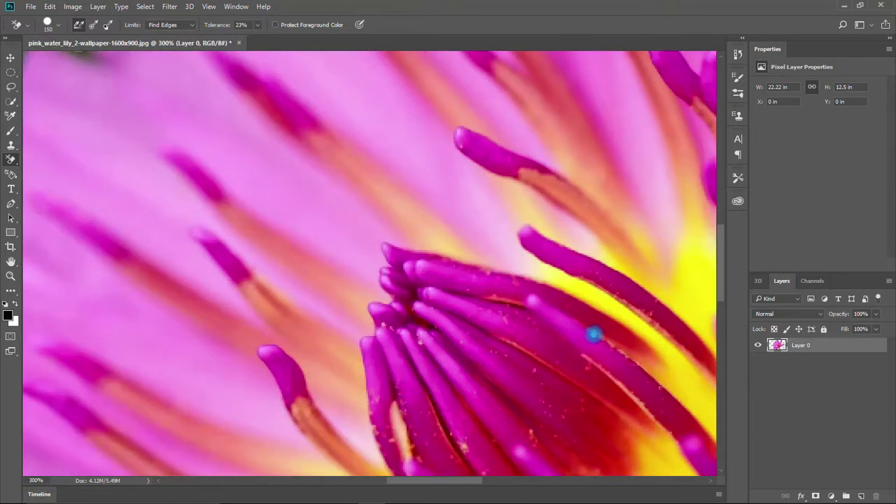
left_click_drag(593, 334, 15, 90)
left_click_drag(578, 270, 402, 195)
left_click_drag(575, 130, 582, 500)
left_click_drag(425, 255, 488, 277)
left_click(452, 273)
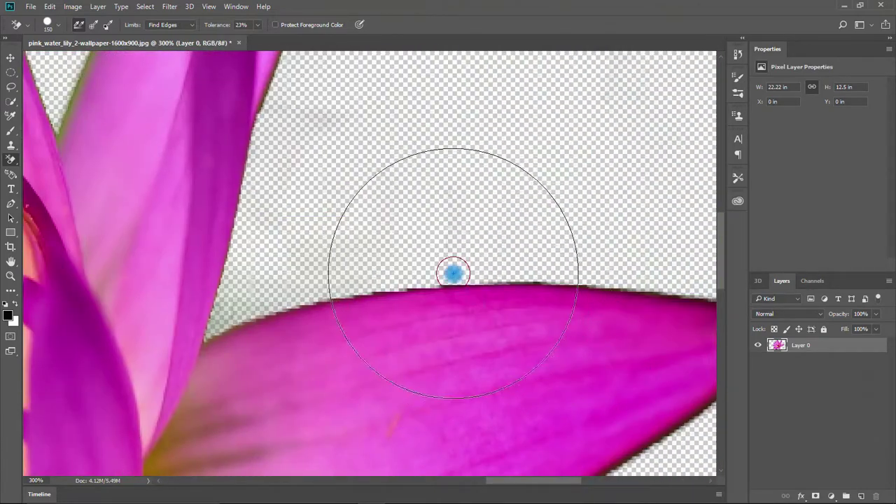
left_click(219, 321)
Step: Erase the leftover residue around the tips and gaps of the upper petals
left_click_drag(378, 67, 424, 494)
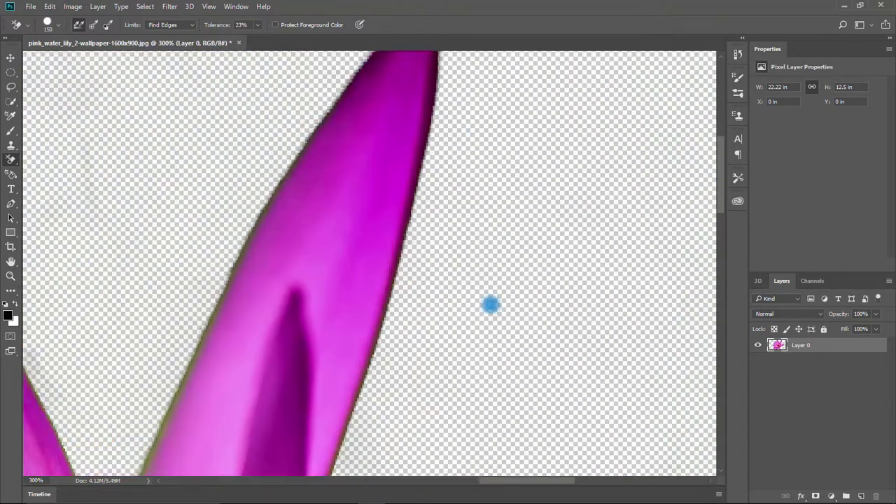
left_click_drag(464, 239, 762, 102)
left_click_drag(401, 163, 649, 258)
left_click_drag(441, 107, 553, 224)
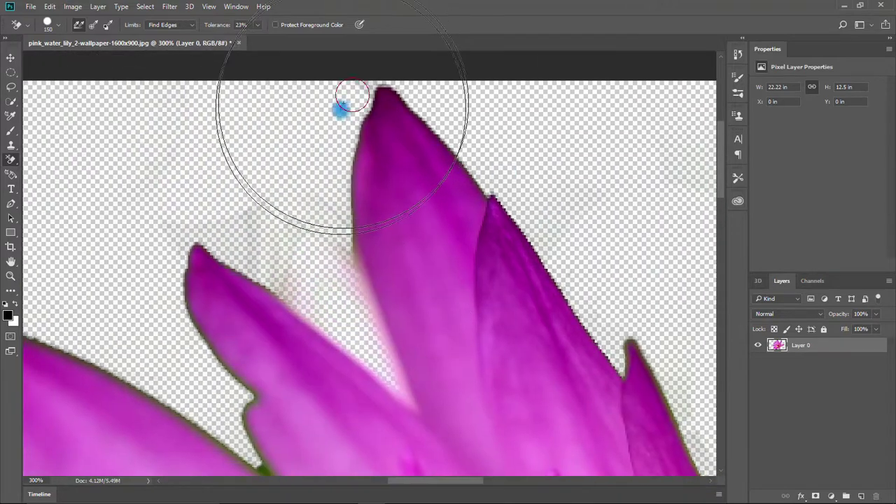
mouse_move(278, 277)
left_mouse_down()
mouse_move(280, 206)
mouse_move(271, 253)
mouse_move(299, 187)
mouse_move(474, 106)
left_mouse_up()
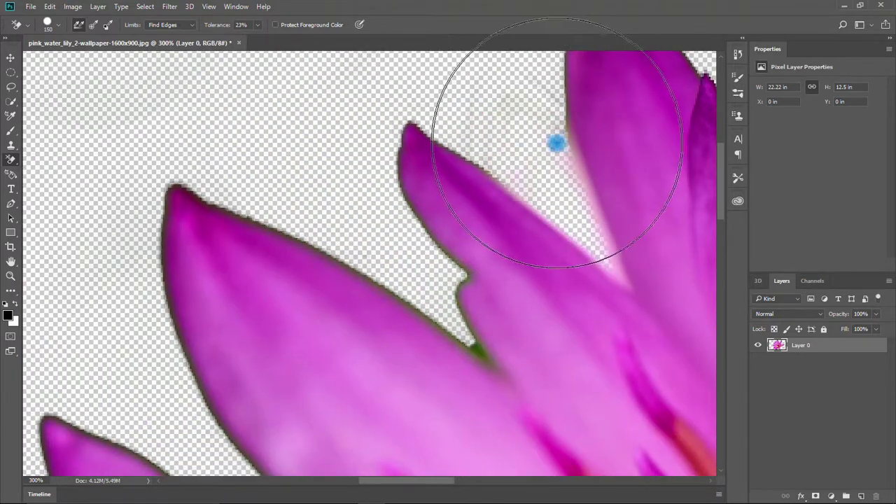
Step: Erase the remaining green patches and blurred fringe in the gaps between the left petals
left_click(475, 341)
mouse_move(134, 333)
left_mouse_down()
mouse_move(297, 240)
mouse_move(372, 103)
left_mouse_up()
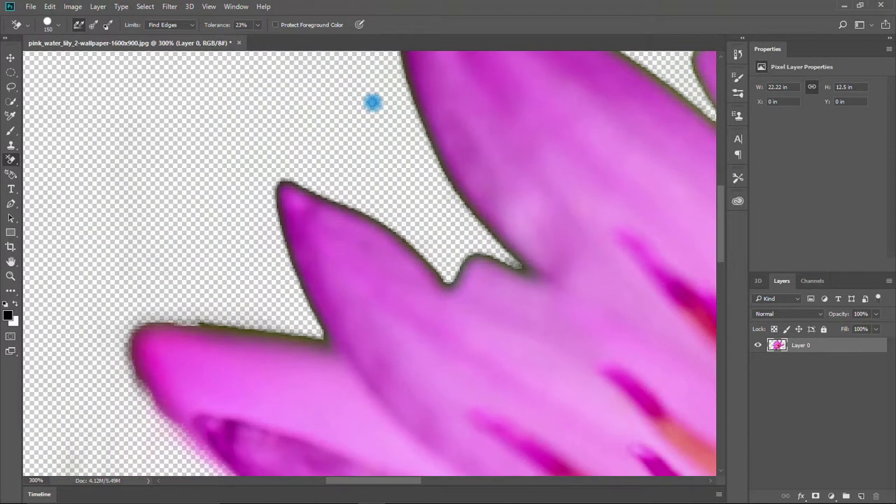
left_click_drag(188, 315, 265, 97)
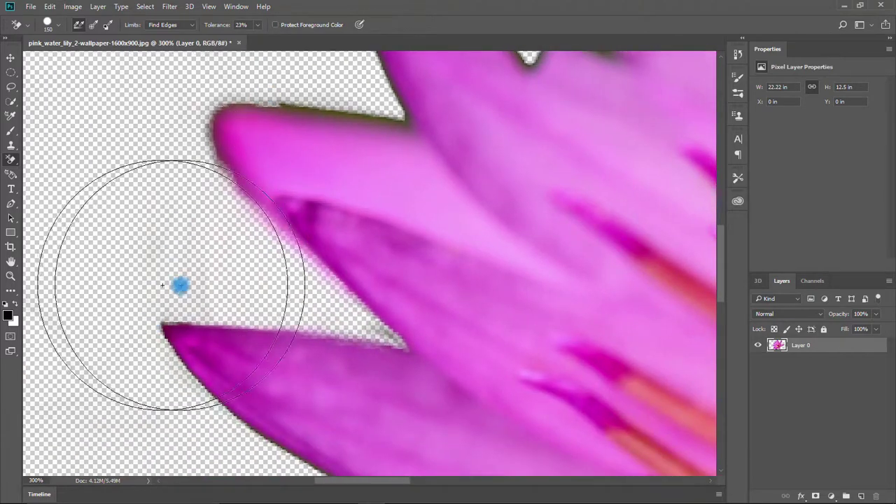
left_click(395, 341)
left_click_drag(315, 420, 154, 84)
left_click_drag(133, 256, 370, 186)
left_click(370, 186)
left_click_drag(232, 370, 337, 213)
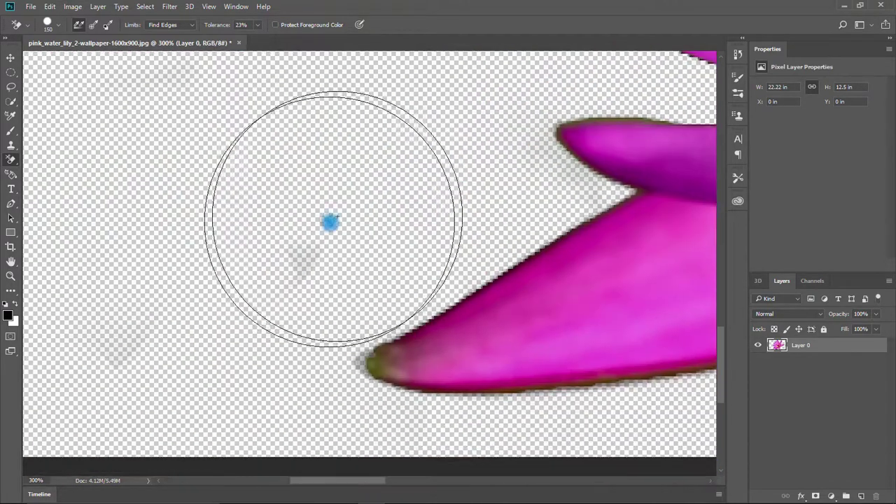
Step: Erase the faint specks around the lower-left petal's tip and undo the last eraser dab
left_click_drag(308, 247, 130, 342)
left_click_drag(339, 360, 274, 196)
left_click(295, 245)
key("ctrl+z")
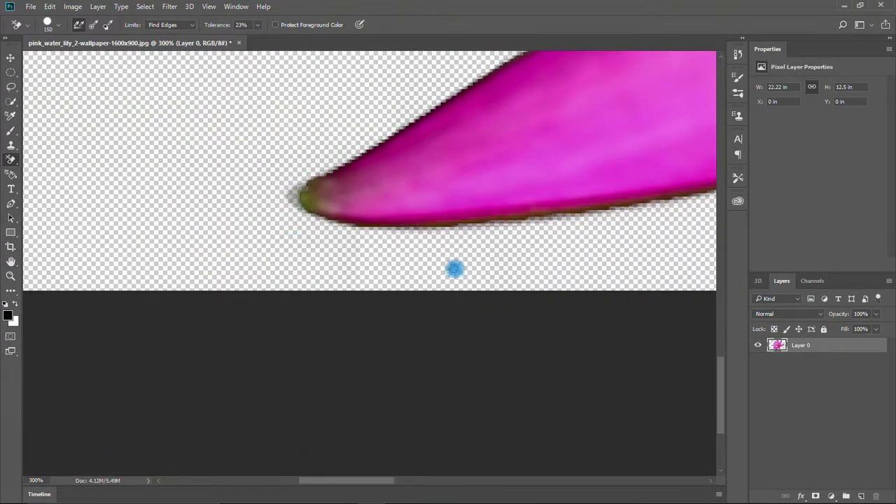
Step: Erase the residue below the lower-left petals and to the right of the bottom petal
left_click_drag(454, 268, 192, 269)
left_click_drag(494, 210, 143, 169)
left_click(362, 235)
key("ctrl+1")
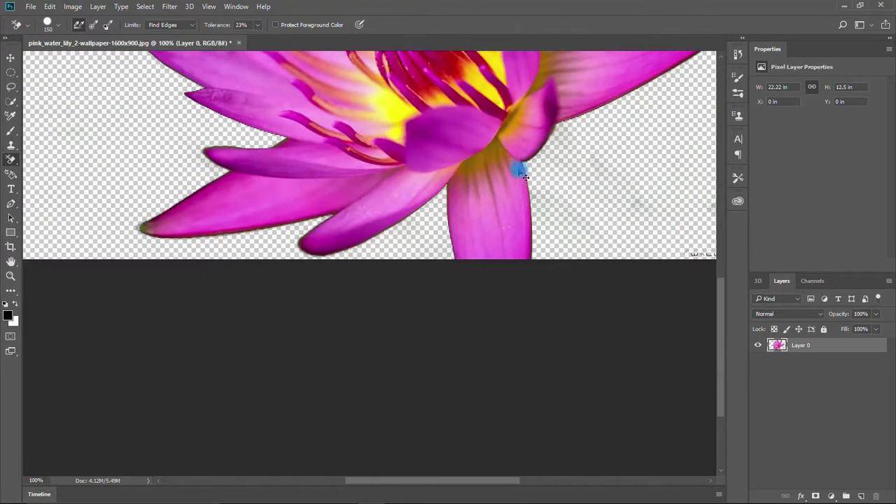
mouse_move(638, 207)
left_mouse_down()
mouse_move(480, 199)
mouse_move(578, 194)
mouse_move(459, 218)
mouse_move(588, 244)
left_mouse_up()
left_click(542, 198)
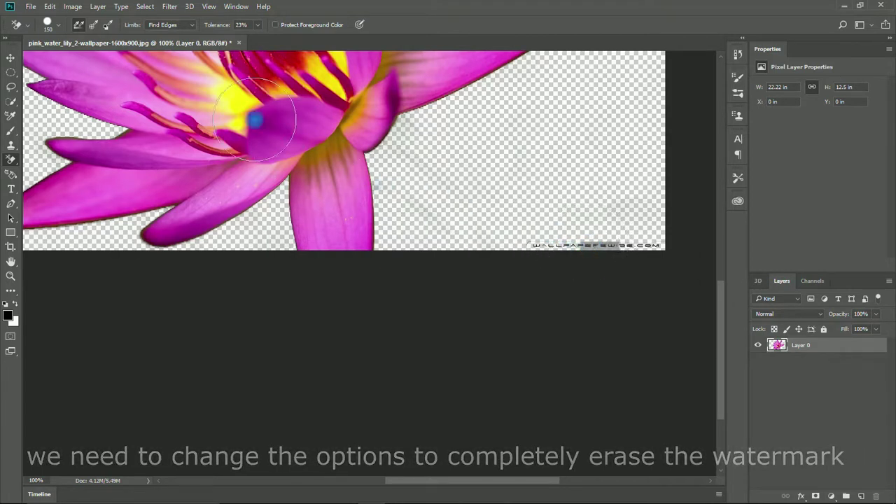
Step: Set the eraser limits to Discontiguous and the tolerance to 59%, and erase the watermark text
left_click(172, 28)
left_click(175, 31)
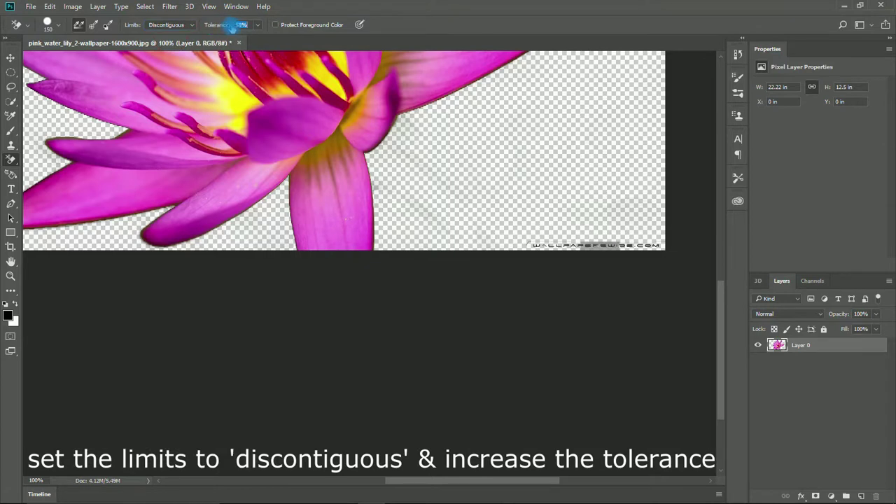
left_click_drag(234, 26, 243, 27)
mouse_move(542, 241)
left_mouse_down()
mouse_move(524, 245)
mouse_move(653, 244)
left_mouse_up()
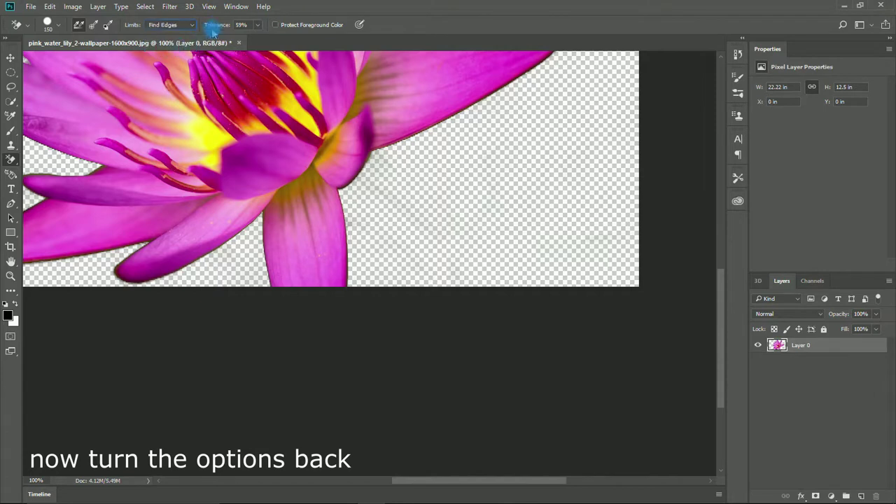
Step: Set the eraser limits back to Find Edges and the tolerance to 22%
mouse_move(221, 25)
left_mouse_down()
mouse_move(204, 26)
mouse_move(228, 26)
left_mouse_up()
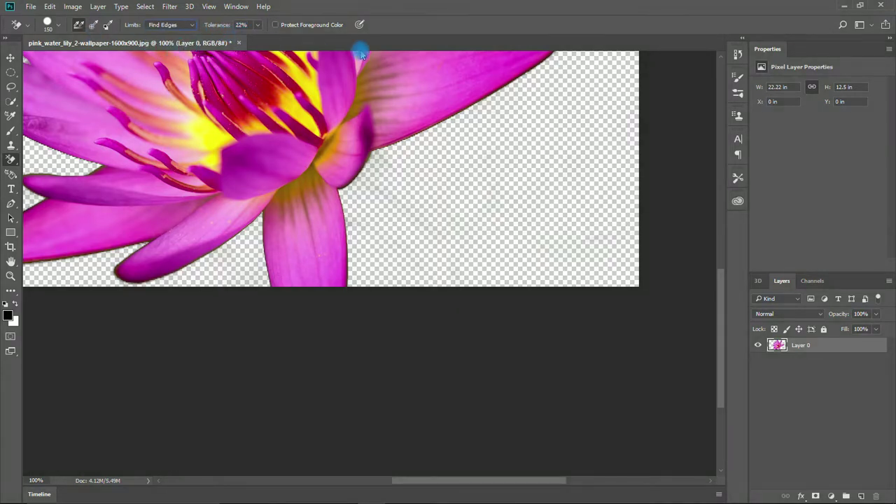
left_click_drag(428, 196, 533, 422)
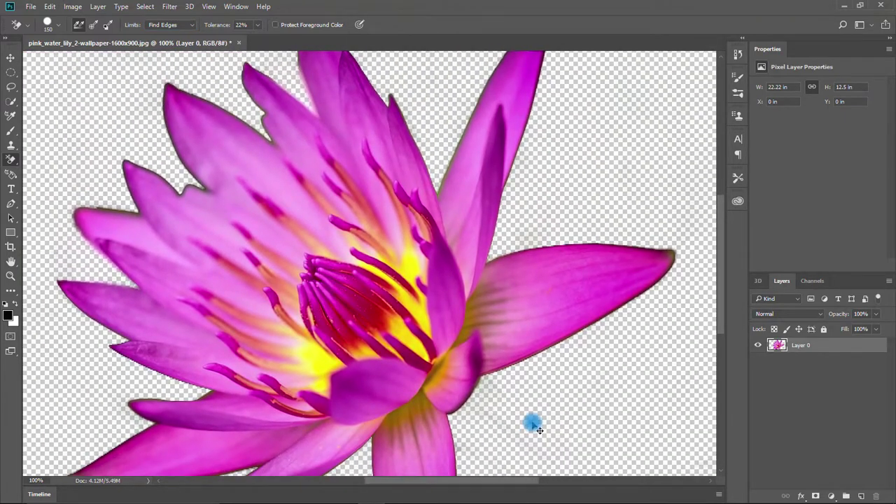
key("ctrl+minus")
key("ctrl+minus")
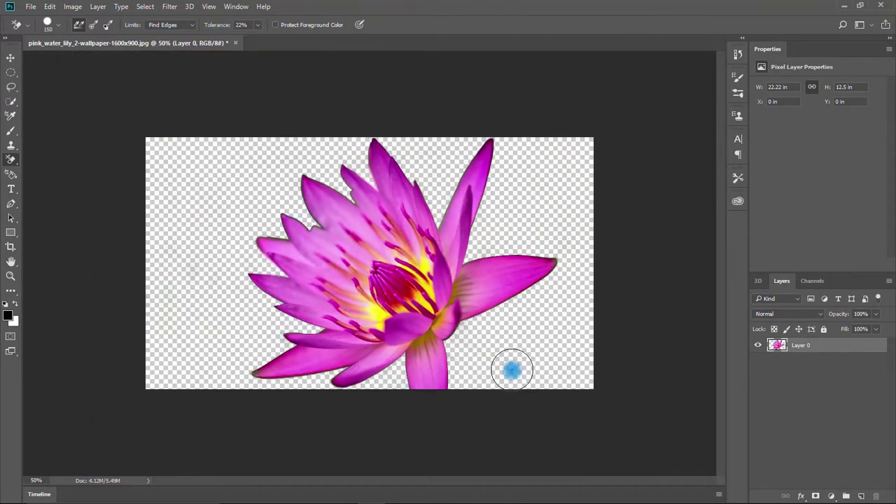
Step: Set the eraser's sampling mode to Once for close work along the petal edges
key("ctrl+plus")
key("ctrl+plus")
key("ctrl+plus")
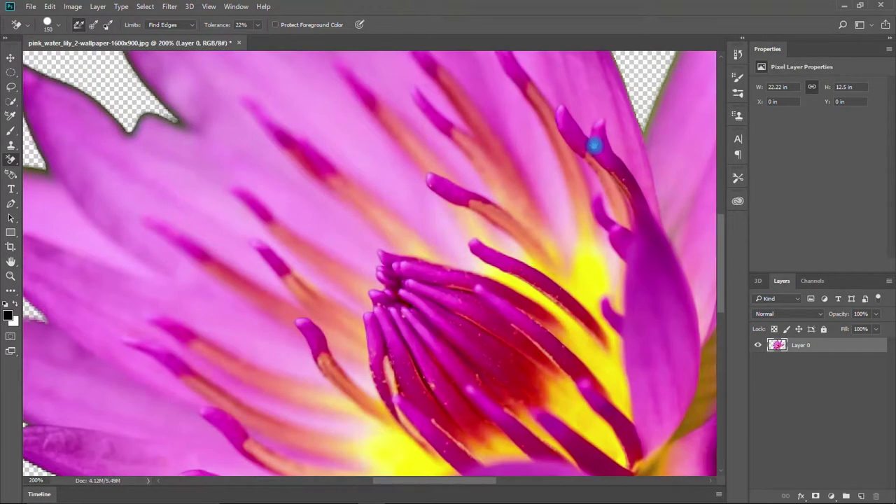
left_click_drag(595, 146, 426, 330)
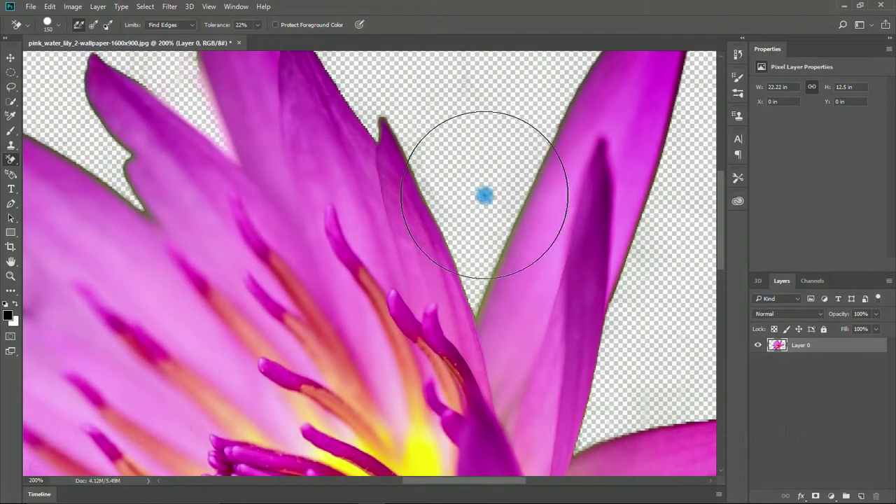
left_click(93, 25)
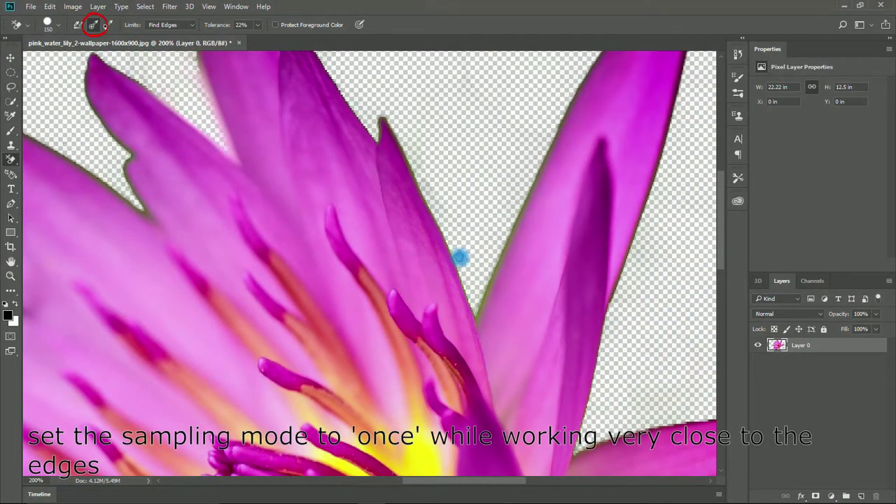
left_click_drag(483, 406, 392, 91)
left_click_drag(456, 310, 418, 105)
Step: Reduce the eraser brush size to 45 and erase the dark fringe along the right edge of the bottom petal
key("bracketleft")
key("bracketleft")
key("bracketleft")
key("bracketleft")
key("bracketleft")
key("bracketleft")
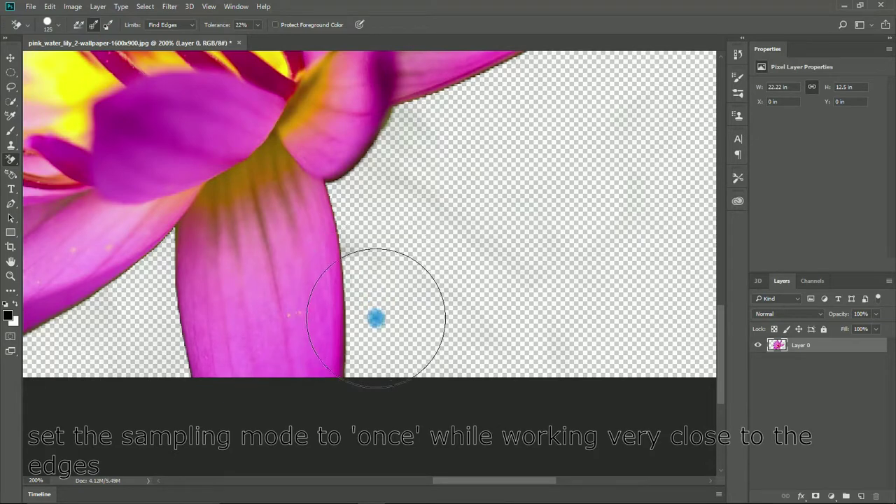
scroll(361, 351, "up", 1)
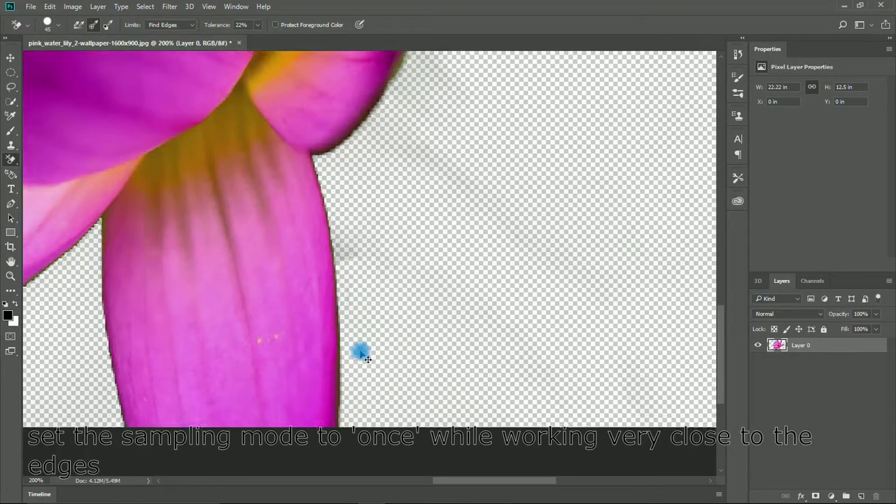
left_click_drag(342, 387, 338, 303)
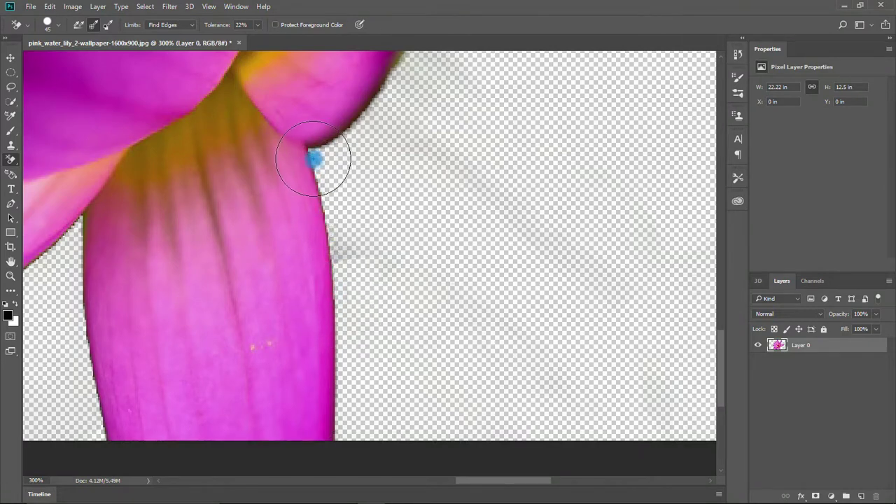
left_click_drag(340, 148, 287, 231)
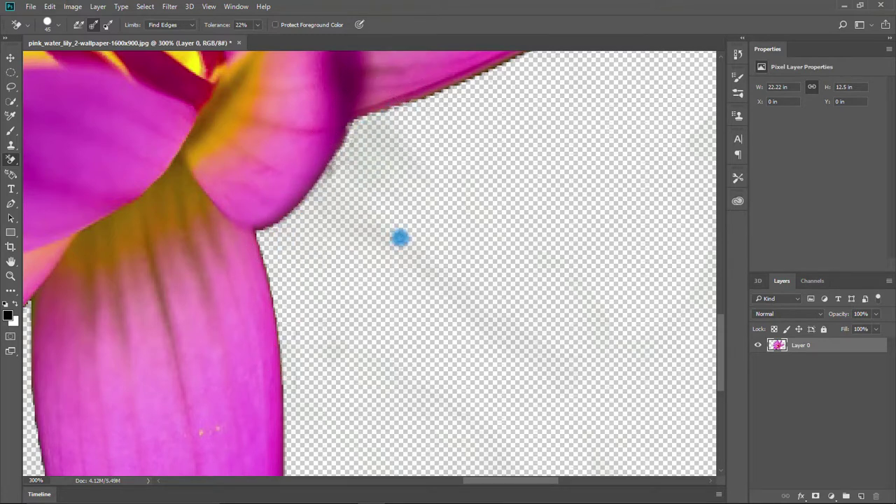
Step: Erase the dark fringe along the curled petal's outer edge and the lower and upper edges of the broad right petal
mouse_move(332, 200)
left_mouse_down()
mouse_move(240, 304)
mouse_move(190, 336)
left_mouse_up()
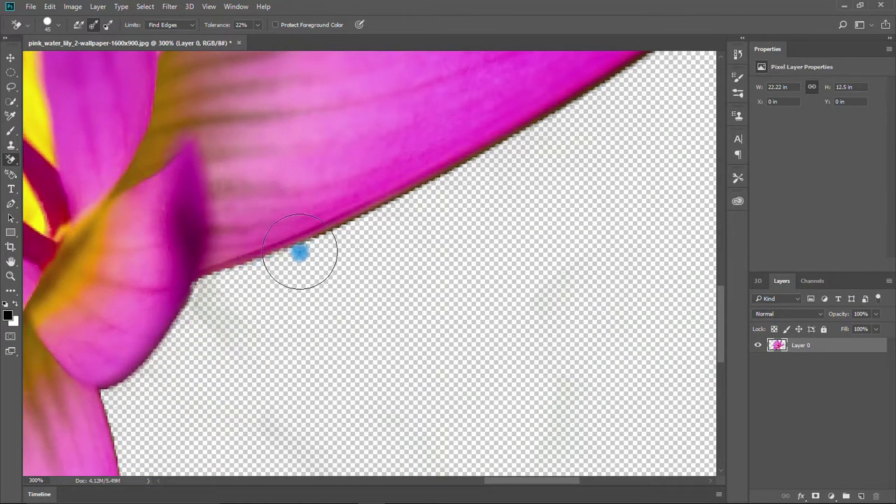
left_click_drag(300, 252, 226, 297)
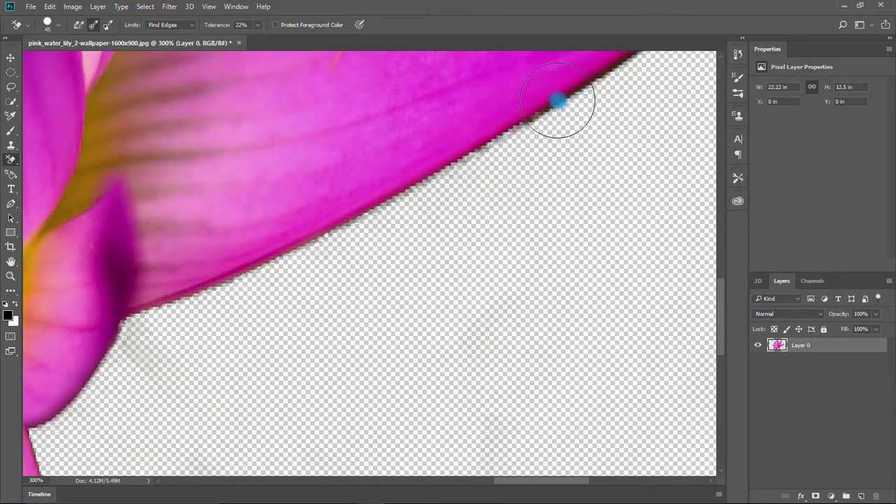
mouse_move(579, 95)
left_mouse_down()
mouse_move(606, 89)
mouse_move(340, 327)
left_mouse_up()
mouse_move(330, 279)
left_mouse_down()
mouse_move(391, 238)
mouse_move(411, 204)
mouse_move(412, 166)
mouse_move(312, 146)
mouse_move(499, 170)
mouse_move(648, 205)
left_mouse_up()
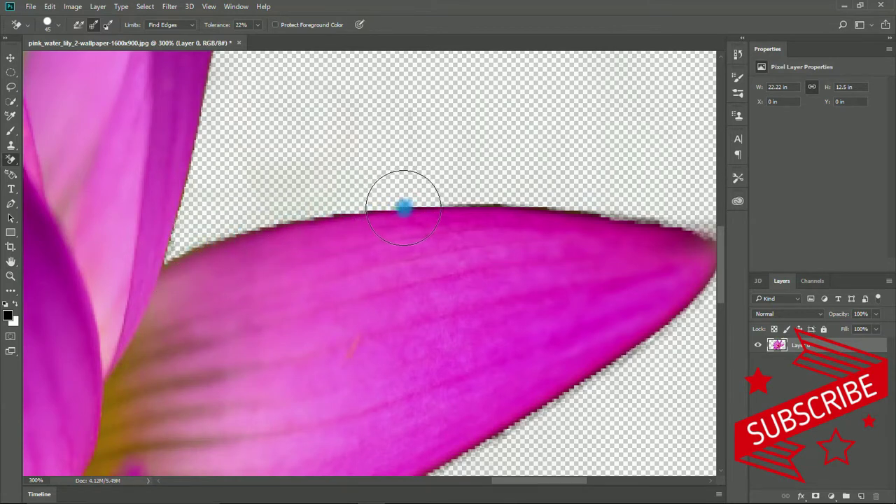
mouse_move(581, 214)
left_mouse_down()
mouse_move(670, 223)
mouse_move(491, 206)
mouse_move(345, 209)
left_mouse_up()
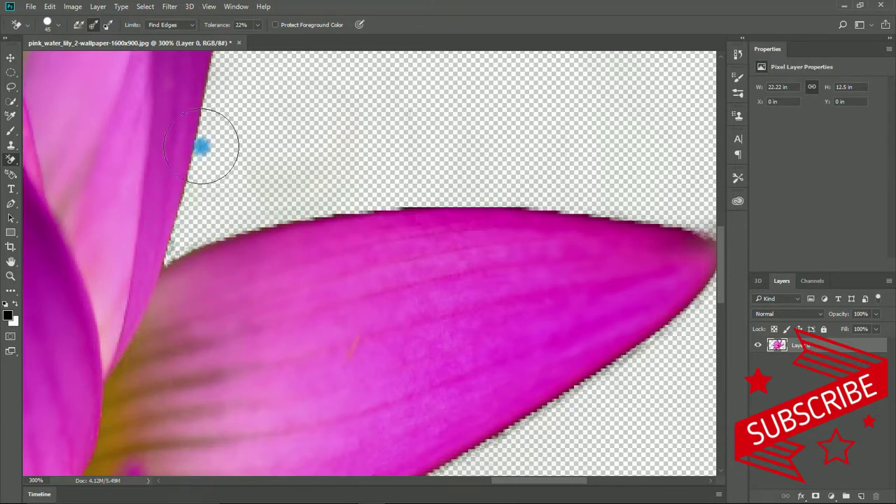
Step: Erase the dark fringe along the right edge of the tall upper-right petal, up to its tip
scroll(196, 231, "up", 4)
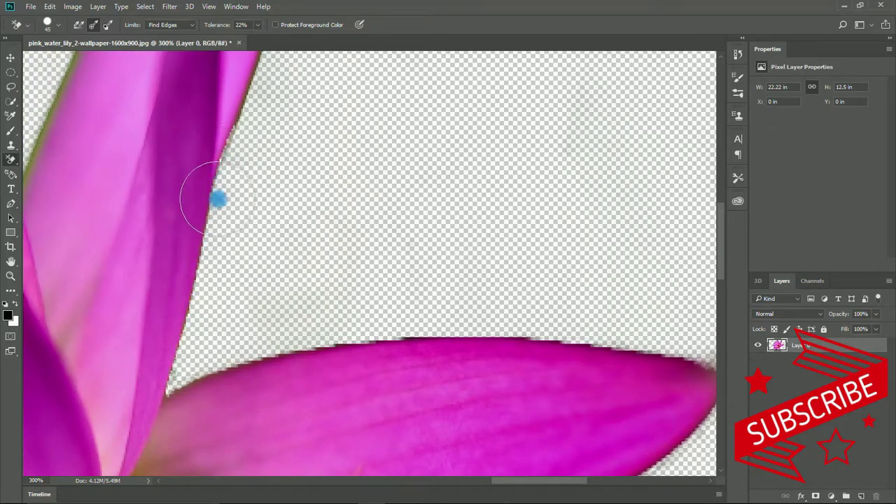
mouse_move(218, 199)
left_mouse_down()
mouse_move(203, 311)
mouse_move(176, 380)
left_mouse_up()
mouse_move(301, 283)
left_mouse_down()
mouse_move(300, 340)
mouse_move(560, 249)
mouse_move(581, 271)
left_mouse_up()
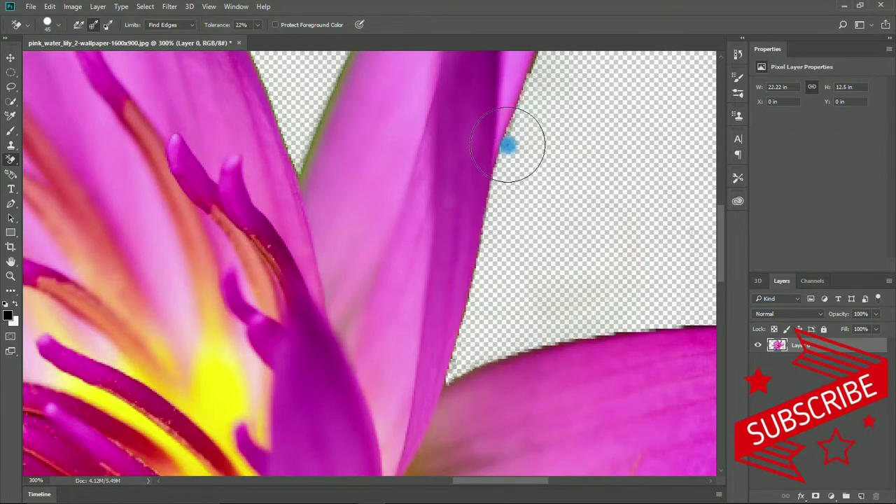
left_click_drag(551, 152, 455, 446)
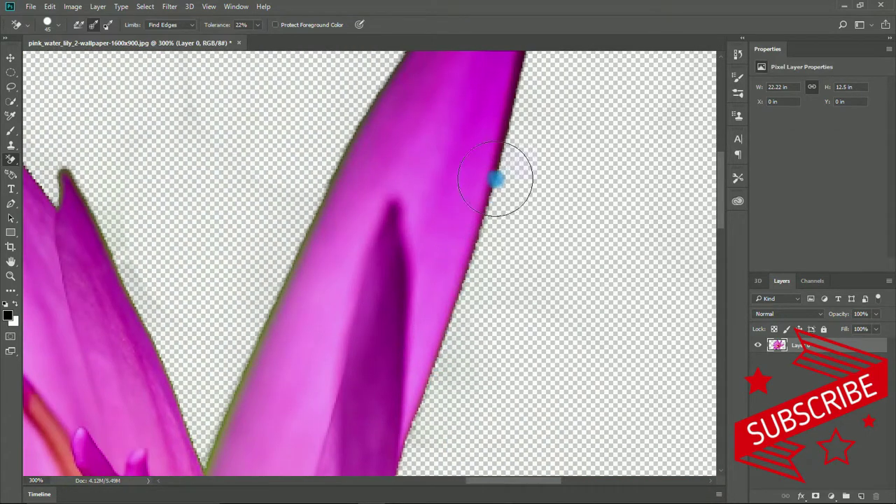
left_click_drag(532, 85, 517, 236)
left_click_drag(523, 134, 482, 336)
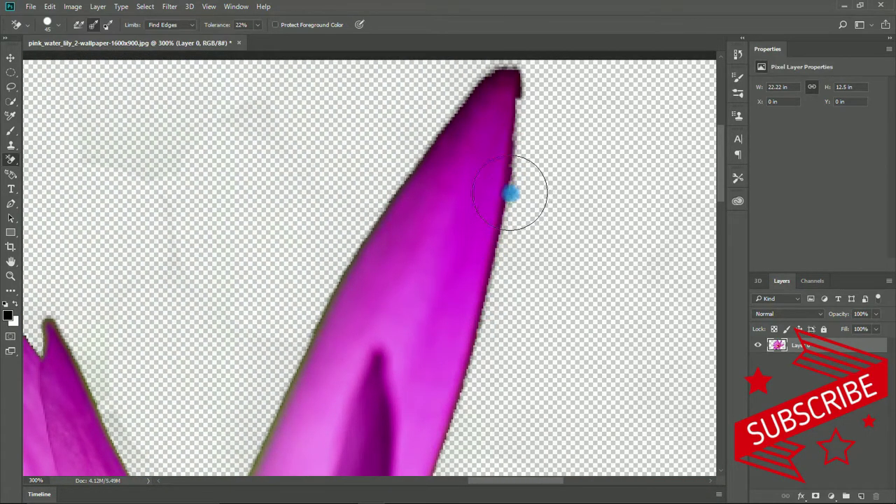
mouse_move(522, 88)
left_mouse_down()
mouse_move(489, 75)
mouse_move(372, 230)
mouse_move(366, 216)
mouse_move(544, 112)
left_mouse_up()
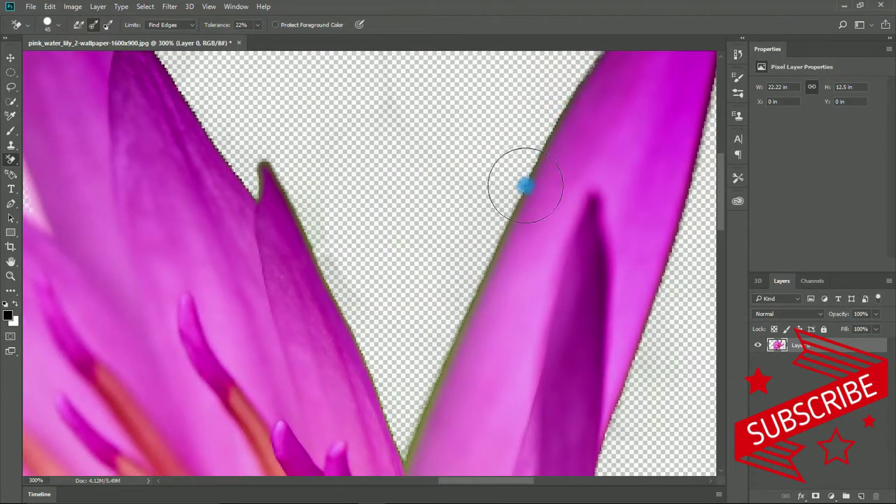
Step: Erase the green fringe from the tall petal's left edge and the small pointed petal beside it
left_click_drag(466, 315, 401, 458)
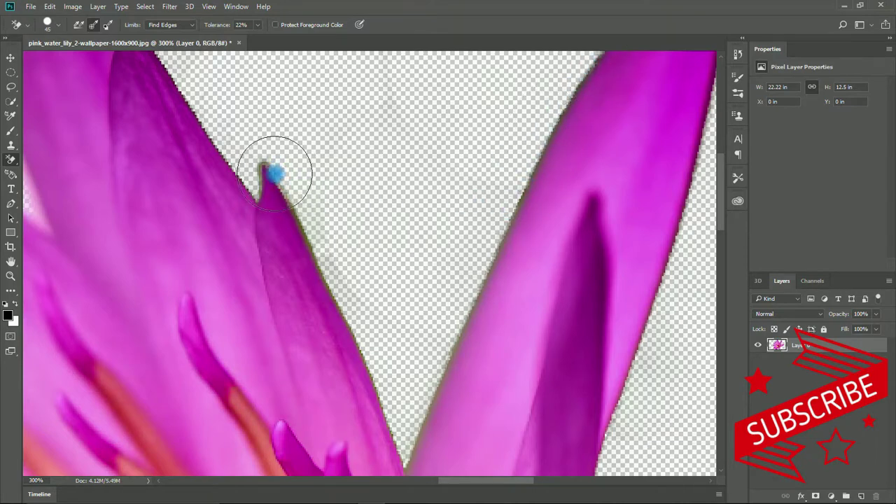
left_click_drag(369, 220, 492, 149)
key("ctrl+plus")
mouse_move(564, 350)
left_mouse_down()
mouse_move(561, 394)
mouse_move(581, 444)
left_mouse_up()
mouse_move(542, 343)
left_mouse_down()
mouse_move(416, 63)
mouse_move(387, 43)
mouse_move(514, 160)
mouse_move(467, 193)
mouse_move(389, 78)
mouse_move(486, 242)
mouse_move(472, 219)
left_mouse_up()
left_click_drag(345, 108, 509, 301)
Step: Clean the edges of the upper central petals and the notched petal on the flower's upper left
left_click_drag(452, 305, 580, 447)
mouse_move(498, 262)
left_mouse_down()
mouse_move(375, 142)
mouse_move(335, 145)
mouse_move(314, 221)
mouse_move(309, 321)
mouse_move(319, 365)
mouse_move(300, 203)
left_mouse_up()
mouse_move(313, 310)
left_mouse_down()
mouse_move(404, 88)
mouse_move(212, 109)
mouse_move(245, 145)
mouse_move(341, 206)
mouse_move(180, 145)
mouse_move(213, 250)
mouse_move(268, 314)
mouse_move(262, 366)
mouse_move(254, 305)
mouse_move(366, 206)
mouse_move(382, 206)
mouse_move(372, 274)
mouse_move(401, 305)
mouse_move(369, 248)
mouse_move(374, 301)
mouse_move(293, 236)
mouse_move(296, 210)
left_mouse_up()
left_click_drag(305, 120, 356, 227)
mouse_move(340, 179)
left_mouse_down()
mouse_move(352, 218)
mouse_move(433, 316)
mouse_move(412, 343)
mouse_move(430, 376)
left_mouse_up()
left_click_drag(500, 99, 610, 147)
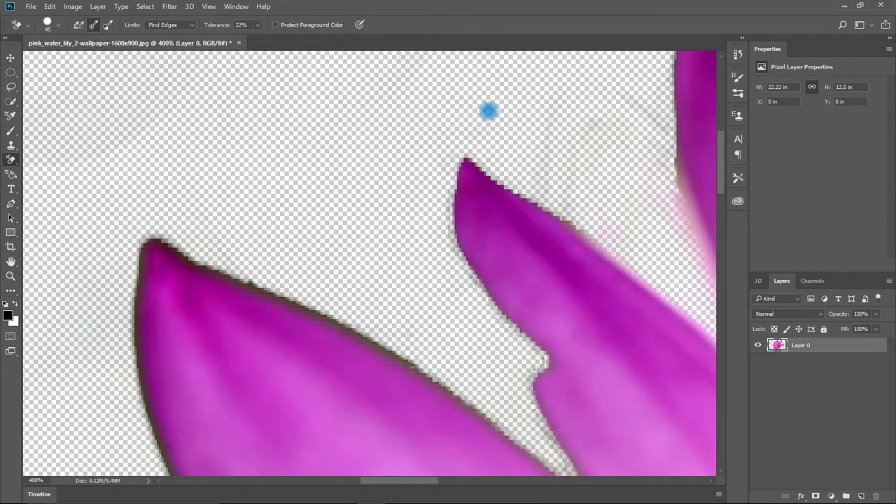
Step: Erase the dark fringe from the upper edge, tip and left edge of the broad upper-left petal
mouse_move(252, 282)
left_mouse_down()
mouse_move(388, 345)
mouse_move(437, 384)
left_mouse_up()
mouse_move(174, 249)
left_mouse_down()
mouse_move(409, 355)
mouse_move(183, 251)
left_mouse_up()
left_click_drag(264, 214, 466, 64)
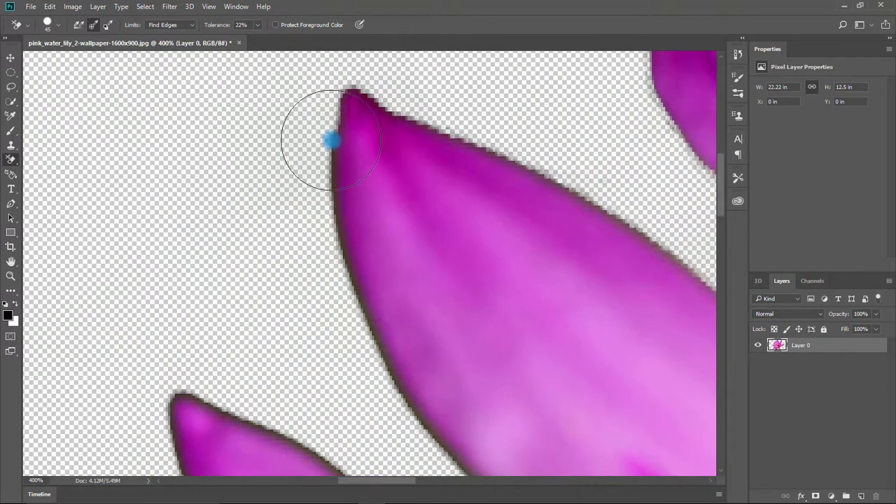
mouse_move(330, 140)
left_mouse_down()
mouse_move(349, 306)
mouse_move(352, 292)
mouse_move(391, 378)
mouse_move(269, 126)
left_mouse_up()
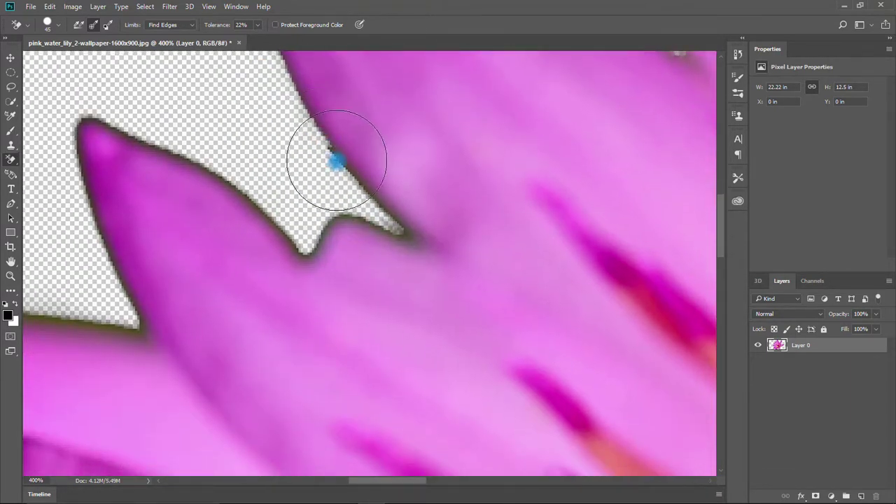
Step: Erase the dark fringe in the gap below the broad upper-left petal and around the smaller pointed petal
mouse_move(337, 162)
left_mouse_down()
mouse_move(404, 232)
mouse_move(324, 218)
mouse_move(312, 250)
mouse_move(213, 174)
mouse_move(97, 116)
left_mouse_up()
left_click_drag(119, 107, 284, 83)
mouse_move(248, 95)
left_mouse_down()
mouse_move(249, 163)
mouse_move(304, 290)
mouse_move(84, 277)
left_mouse_up()
mouse_move(84, 276)
left_mouse_down()
mouse_move(282, 129)
mouse_move(224, 201)
mouse_move(285, 324)
left_mouse_up()
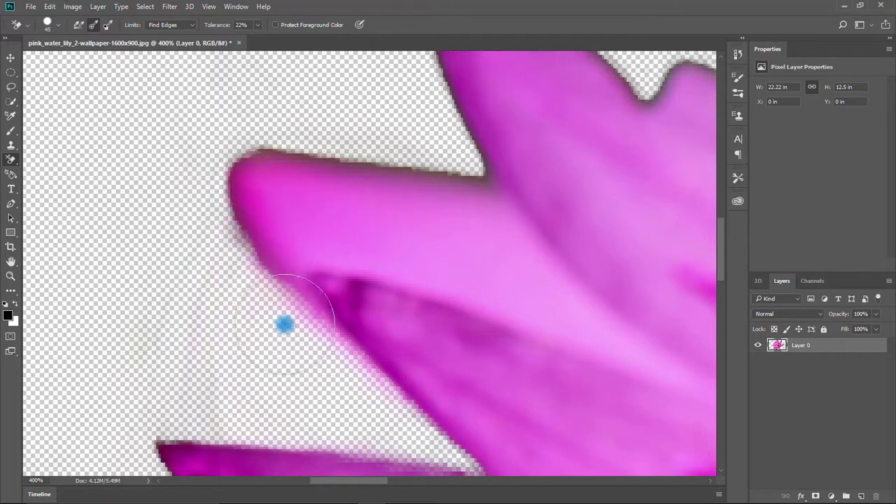
Step: Erase the fringe around the blunt-tipped left petal and along the pointed petals below it
left_click_drag(478, 176, 236, 143)
mouse_move(168, 420)
left_mouse_down()
mouse_move(163, 222)
mouse_move(277, 123)
mouse_move(256, 124)
mouse_move(372, 266)
mouse_move(452, 316)
mouse_move(498, 385)
mouse_move(435, 304)
mouse_move(314, 214)
mouse_move(268, 153)
left_mouse_up()
left_click_drag(460, 442, 402, 287)
left_click_drag(414, 245, 417, 246)
left_click_drag(550, 360, 382, 250)
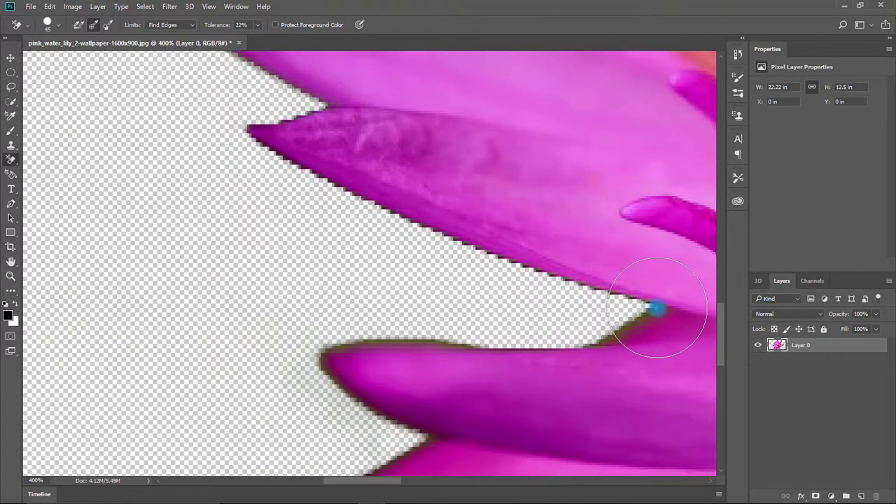
left_click_drag(302, 237, 422, 135)
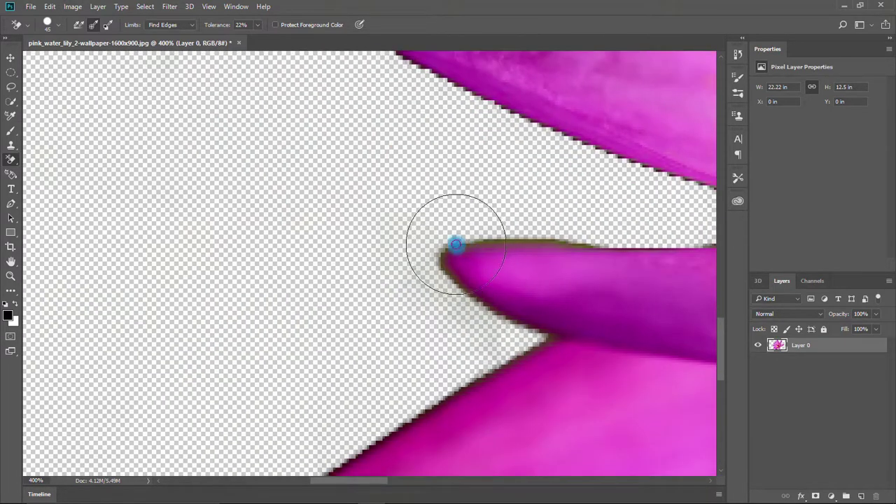
Step: Erase the fringe around the narrow left petal and the long lower-left petal, including its green tip
mouse_move(588, 245)
left_mouse_down()
mouse_move(444, 261)
mouse_move(538, 334)
mouse_move(574, 181)
left_mouse_up()
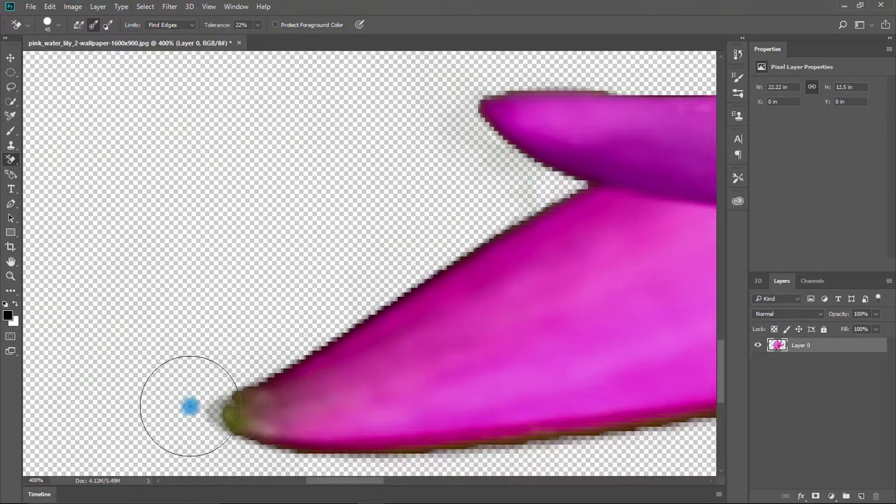
left_click_drag(190, 406, 448, 281)
left_click_drag(629, 439, 445, 338)
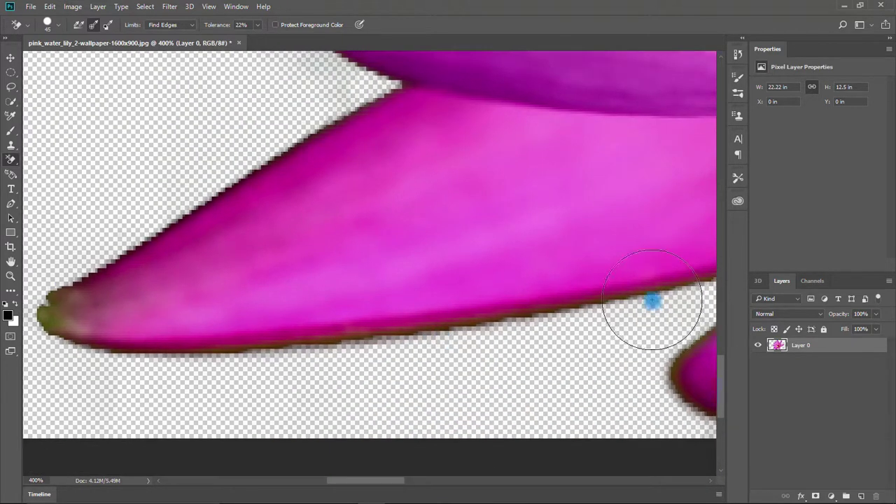
mouse_move(652, 300)
left_mouse_down()
mouse_move(398, 336)
mouse_move(215, 350)
mouse_move(61, 346)
mouse_move(70, 281)
left_mouse_up()
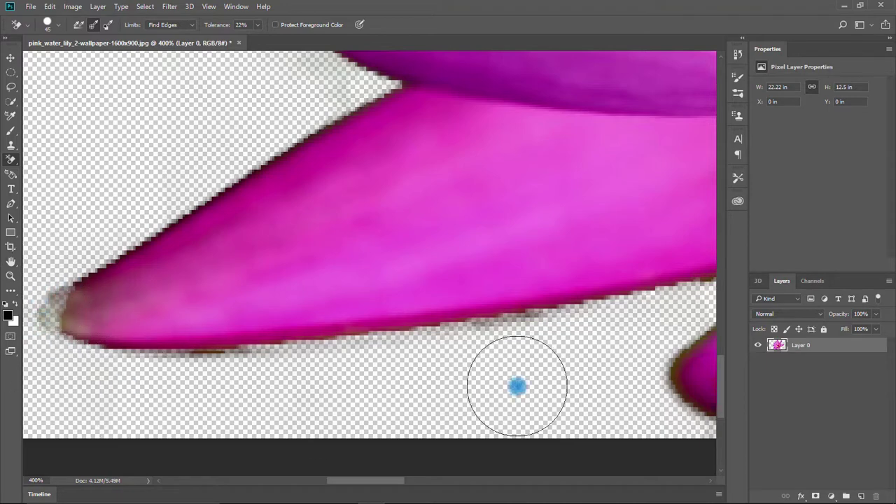
left_click_drag(516, 386, 178, 353)
mouse_move(375, 257)
left_mouse_down()
mouse_move(470, 228)
mouse_move(346, 303)
mouse_move(376, 397)
mouse_move(526, 373)
mouse_move(695, 297)
left_mouse_up()
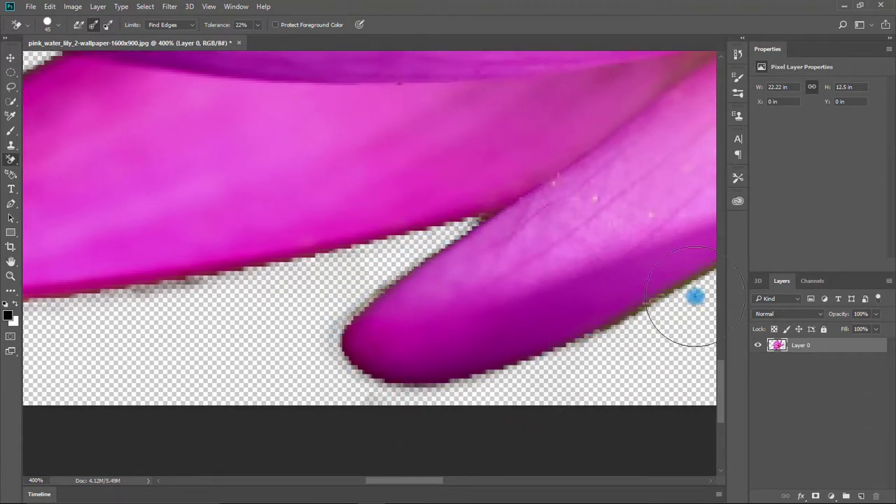
Step: Erase the fringe along the underside of the lowest left petal and the left edge of the bottom petal
left_click_drag(641, 317, 321, 386)
mouse_move(322, 385)
left_mouse_down()
mouse_move(405, 334)
mouse_move(505, 272)
mouse_move(591, 189)
mouse_move(526, 248)
mouse_move(554, 231)
mouse_move(315, 382)
left_mouse_up()
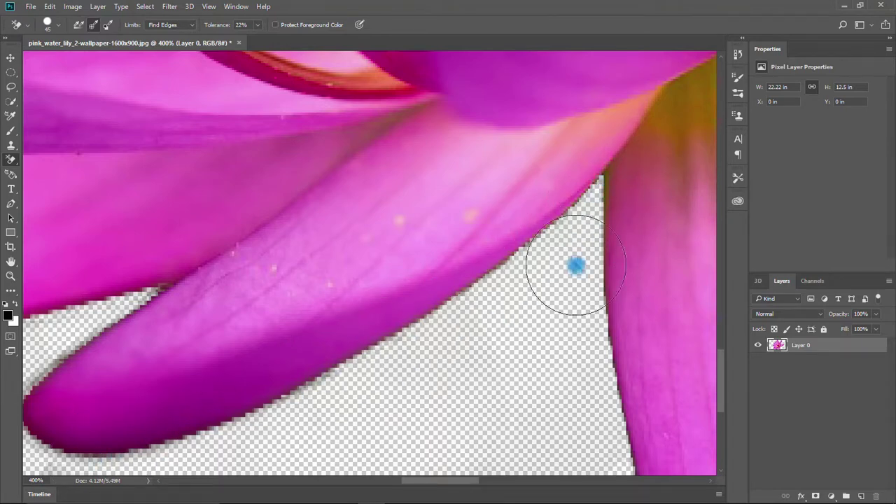
left_click_drag(499, 420, 439, 300)
left_click_drag(530, 231, 554, 246)
left_click_drag(580, 317, 228, 368)
scroll(229, 368, "down", 5)
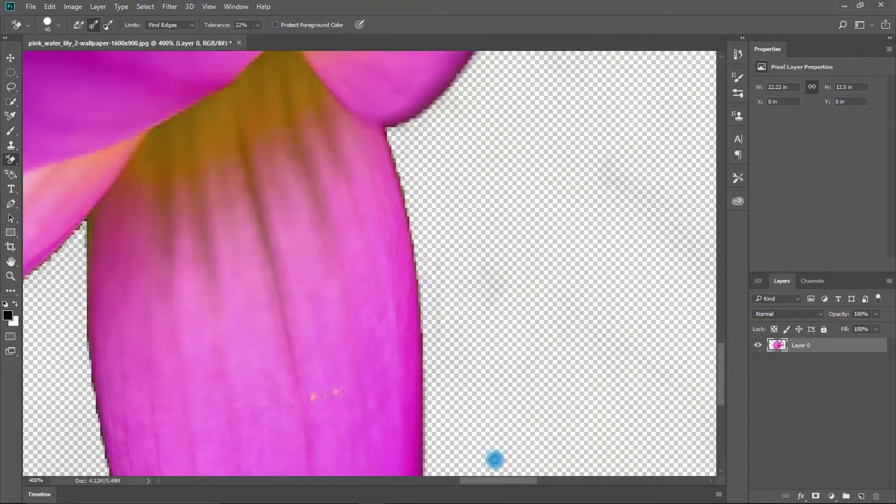
Step: Go over the small pointed left petal and the left edge of the broad upper-left petal again to remove remaining fringe
scroll(279, 238, "up", 4)
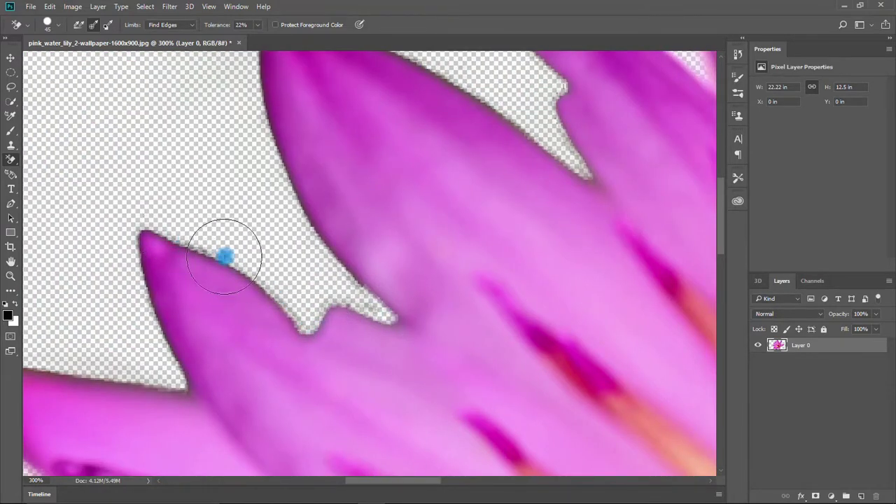
mouse_move(142, 280)
left_mouse_down()
mouse_move(179, 388)
mouse_move(152, 308)
mouse_move(248, 278)
mouse_move(356, 279)
mouse_move(309, 240)
left_mouse_up()
key("space")
mouse_move(329, 276)
left_mouse_down()
mouse_move(432, 345)
mouse_move(408, 283)
mouse_move(378, 66)
left_mouse_up()
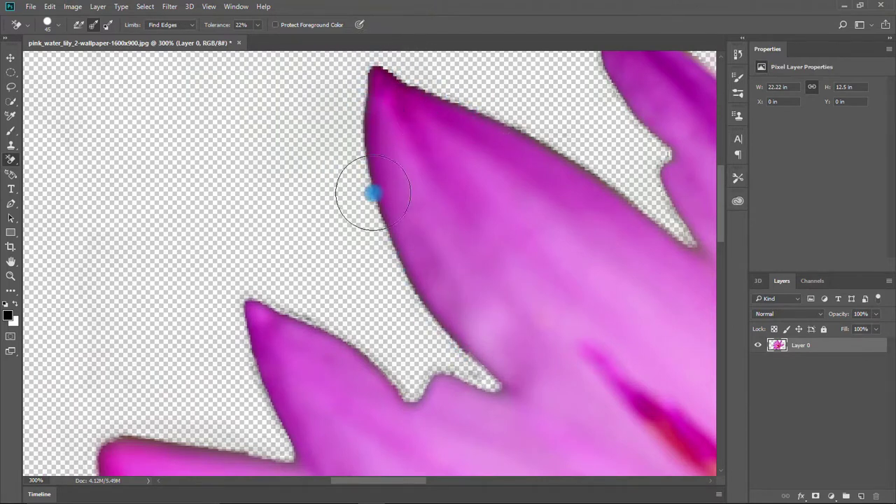
mouse_move(472, 360)
left_mouse_down()
mouse_move(445, 338)
mouse_move(420, 297)
mouse_move(368, 164)
mouse_move(387, 74)
mouse_move(596, 172)
mouse_move(441, 102)
left_mouse_up()
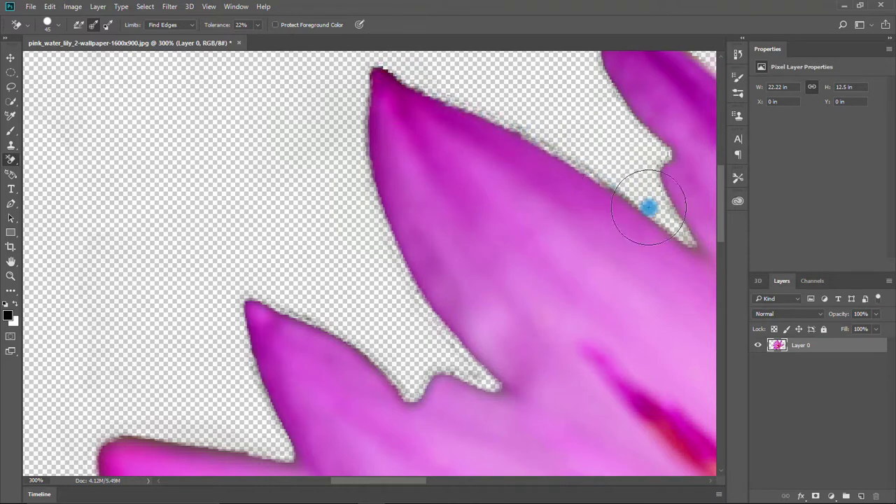
Step: Erase the remaining fringe along the upper edge of the broad upper-left petal
left_click_drag(649, 207, 577, 163)
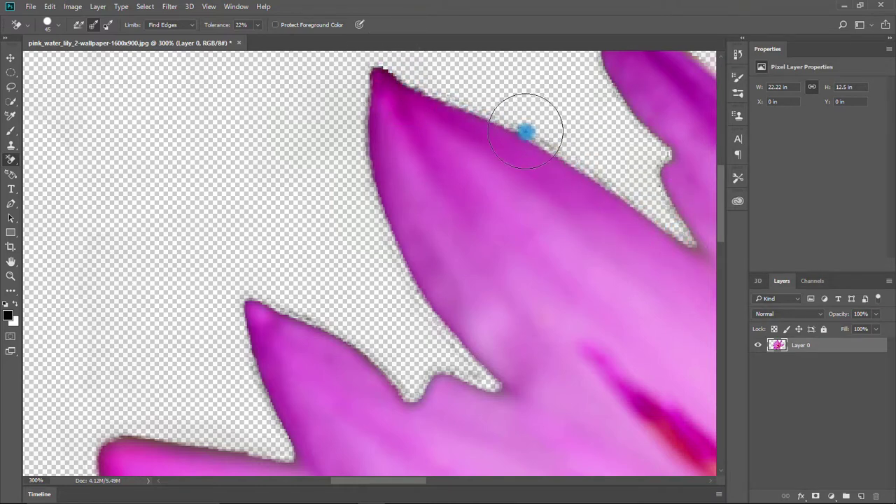
mouse_move(594, 129)
left_mouse_down()
mouse_move(344, 215)
mouse_move(285, 187)
left_mouse_up()
mouse_move(379, 283)
left_mouse_down()
mouse_move(388, 300)
mouse_move(372, 283)
mouse_move(356, 212)
mouse_move(296, 238)
left_mouse_up()
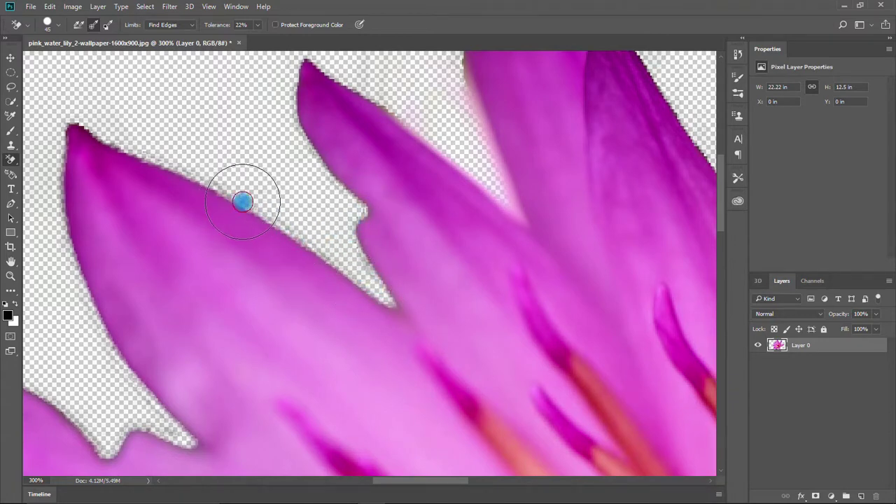
mouse_move(243, 202)
left_mouse_down()
mouse_move(224, 185)
mouse_move(225, 289)
left_mouse_up()
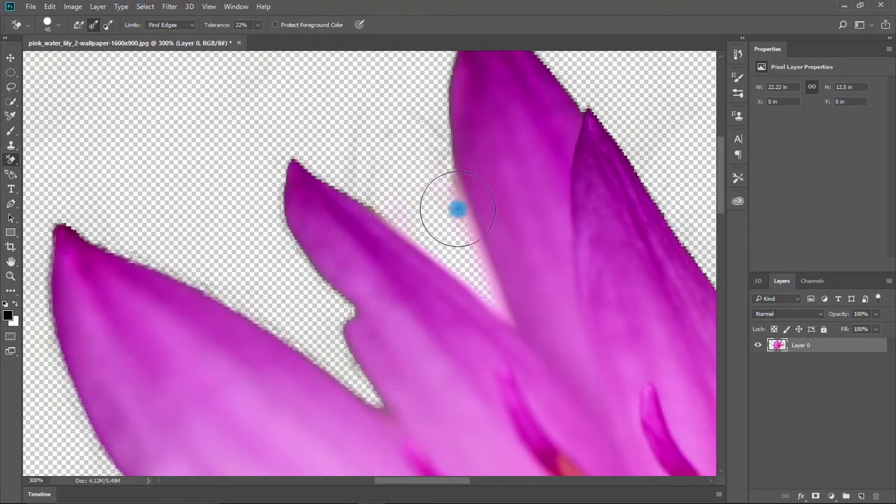
Step: Erase the remaining fringe in the gap between the upper petals and around the small pointed petal at the right of that group
left_click_drag(446, 181, 302, 273)
left_click_drag(596, 303, 465, 248)
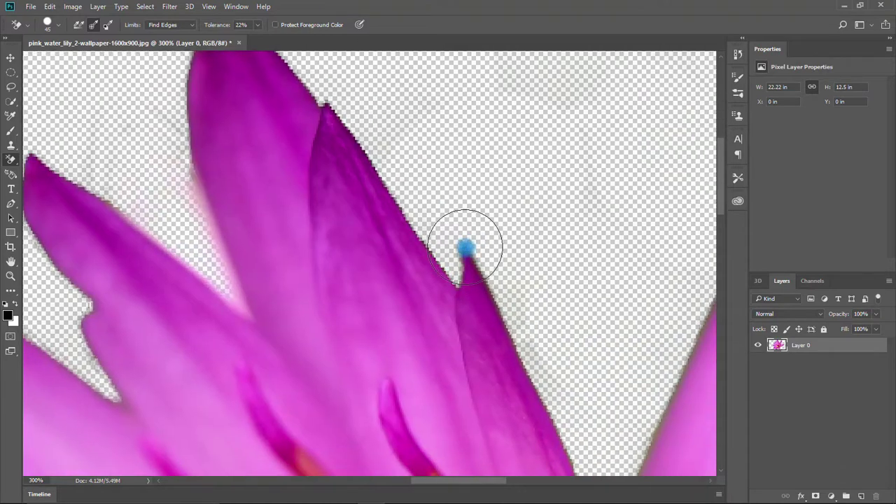
left_click_drag(513, 327, 441, 250)
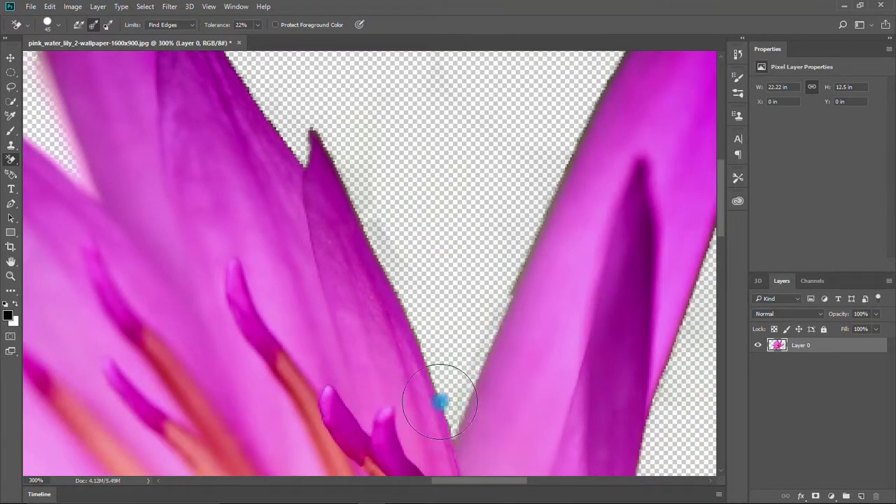
Step: Erase the fringe along both edges of the tall upright petal and in the V-shaped gap beside it
left_click_drag(517, 275, 581, 125)
left_click_drag(609, 73, 443, 249)
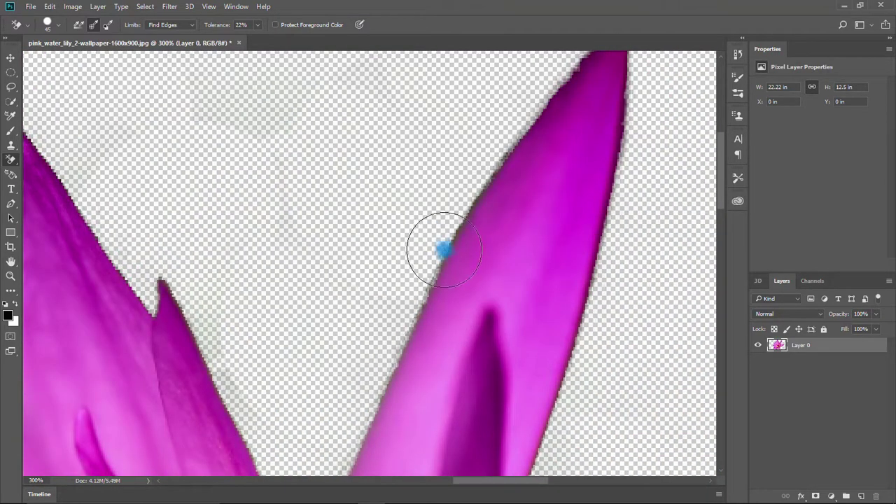
left_click_drag(413, 326, 320, 320)
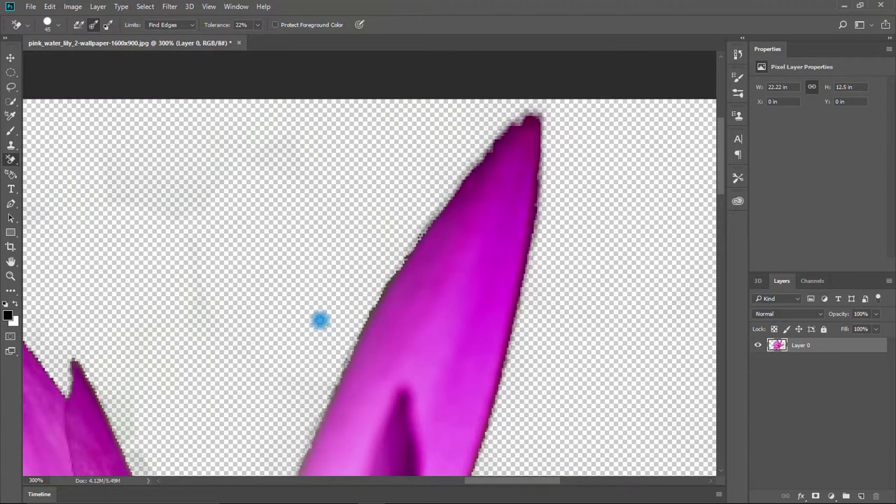
left_click_drag(577, 455, 536, 313)
left_click_drag(224, 436, 417, 320)
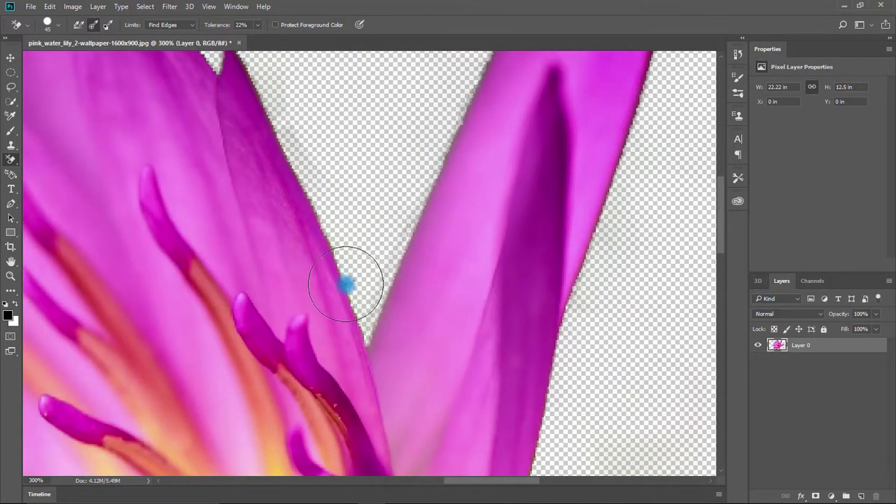
left_click_drag(268, 69, 372, 190)
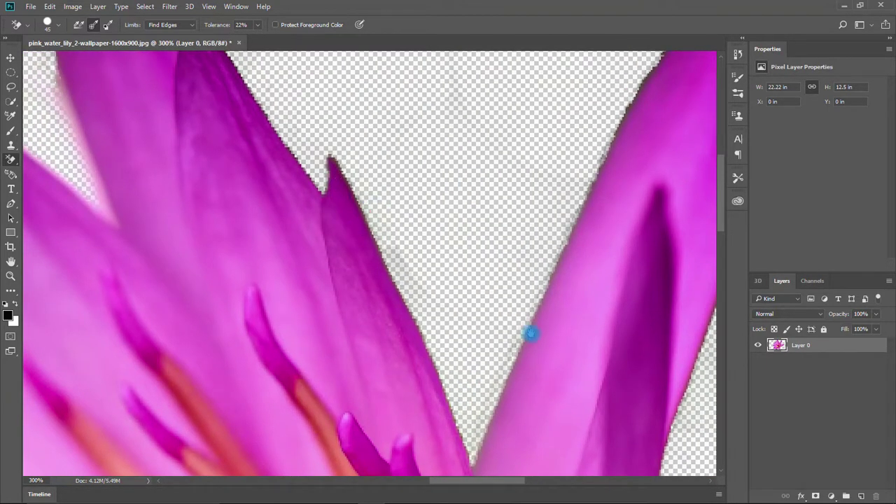
Step: Erase the fringe along the underside, tip and upper edge of the broad right petal, then fit the whole image in view
left_click_drag(627, 441, 464, 91)
left_click_drag(600, 406, 510, 234)
left_click_drag(261, 347, 255, 426)
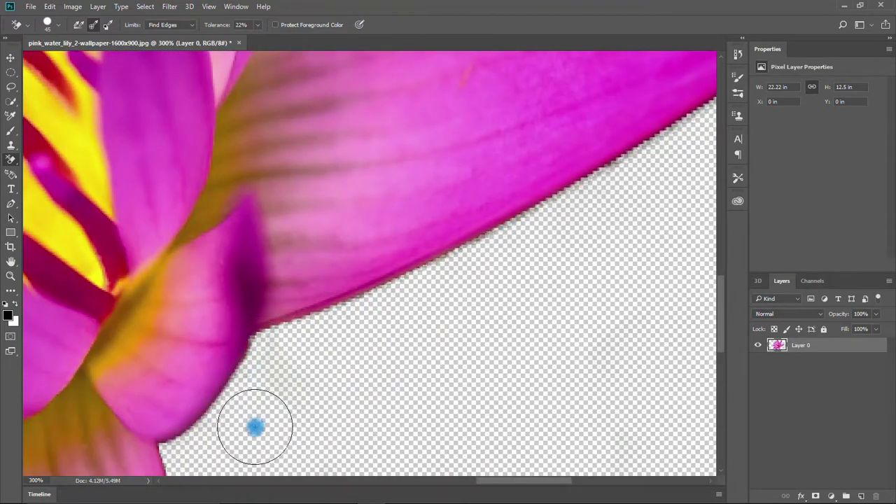
left_click_drag(440, 123, 190, 288)
mouse_move(608, 152)
left_mouse_down()
mouse_move(576, 128)
mouse_move(515, 113)
left_mouse_up()
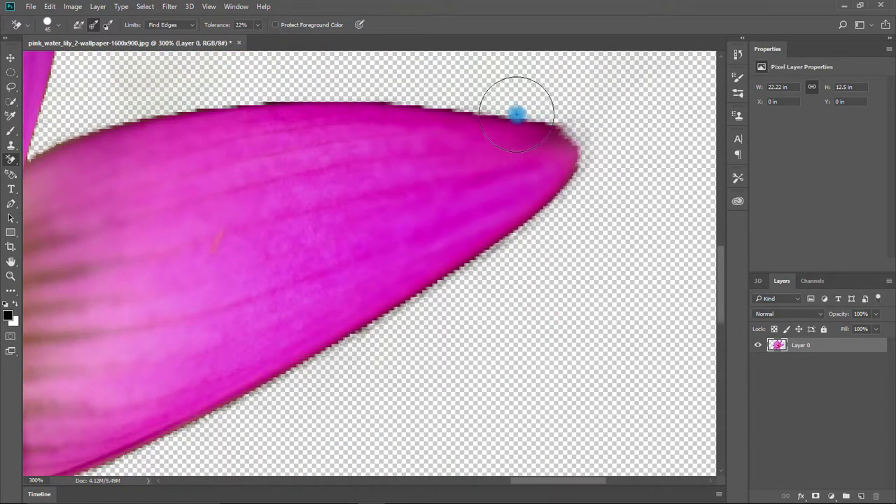
key("ctrl+0")
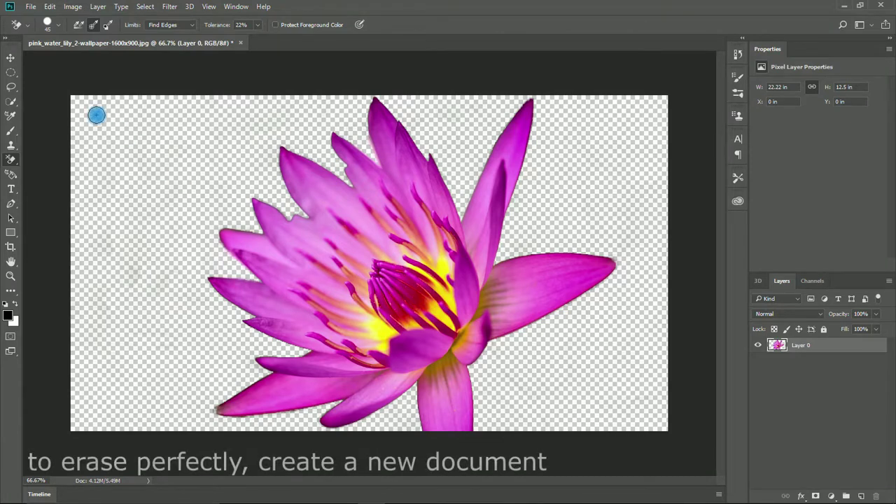
Step: Create a new white 1600 x 900 px document at 72 ppi from the Clipboard preset
left_click(30, 7)
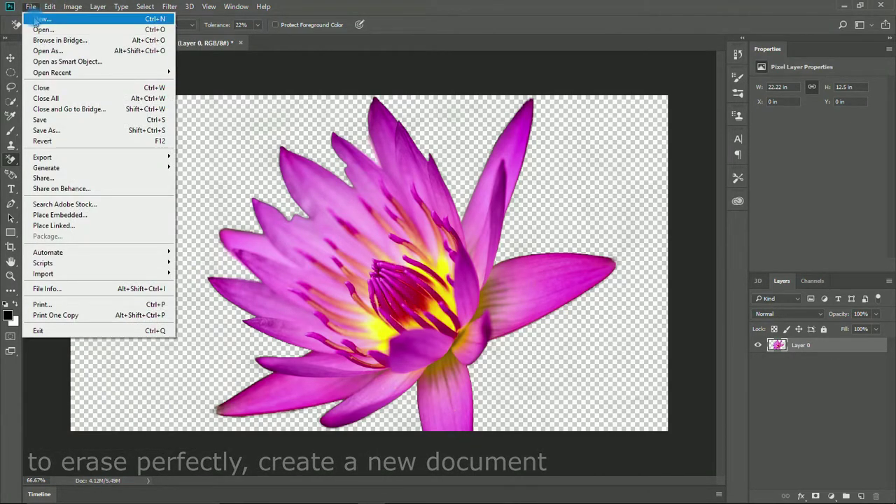
left_click(37, 20)
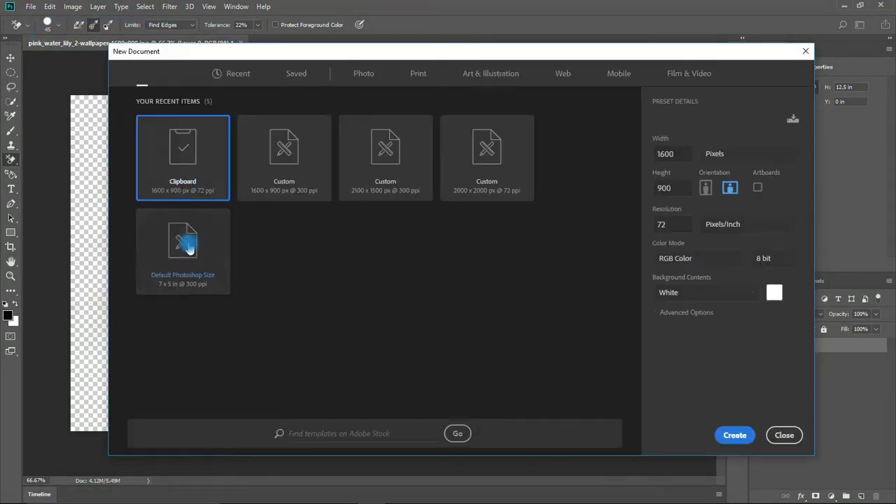
left_click(199, 189)
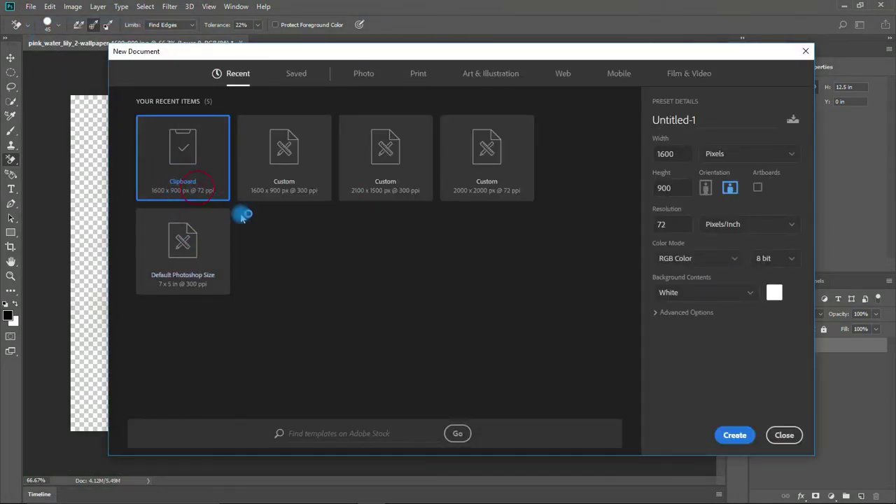
left_click(735, 435)
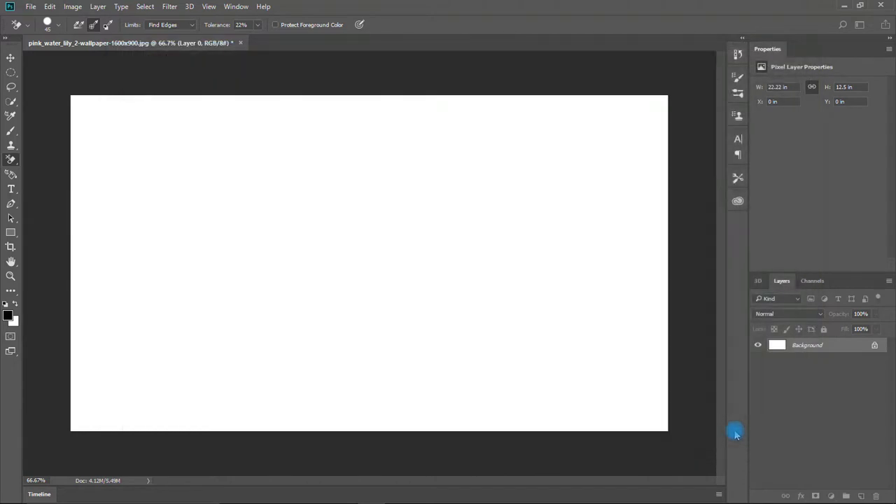
Step: Copy the cut-out flower layer into Untitled-1 with the Move tool and place it at X -1.18 in, Y 0 in
left_click(168, 44)
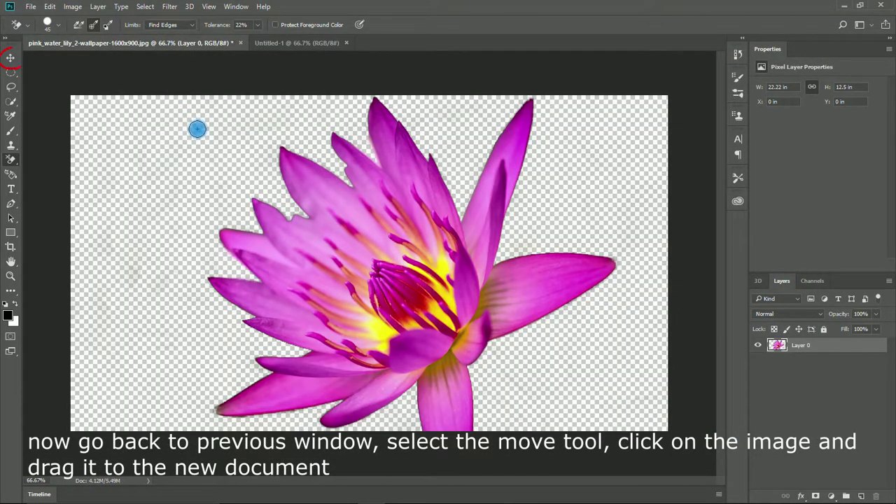
left_click(12, 58)
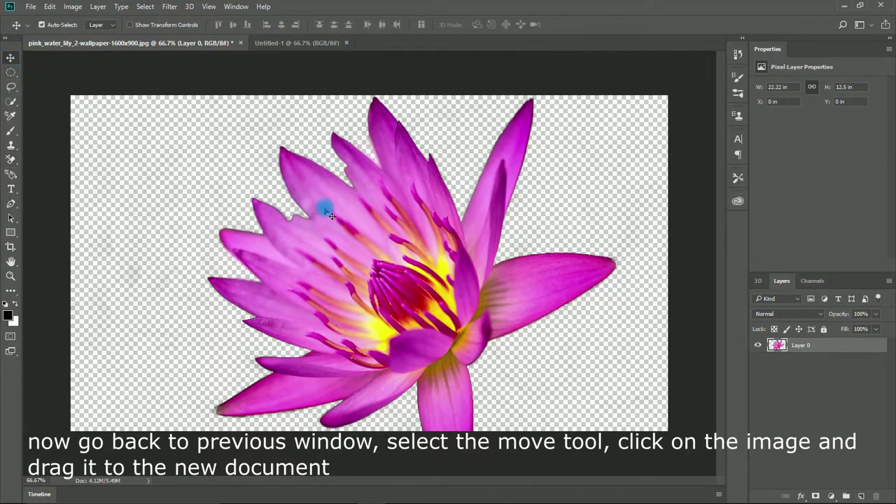
left_click_drag(331, 215, 294, 111)
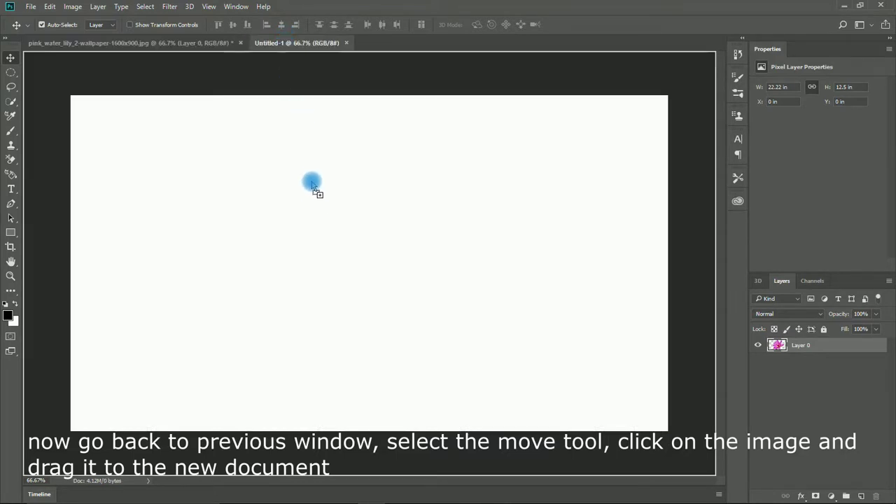
left_click_drag(317, 203, 321, 200)
left_click_drag(309, 162, 389, 217)
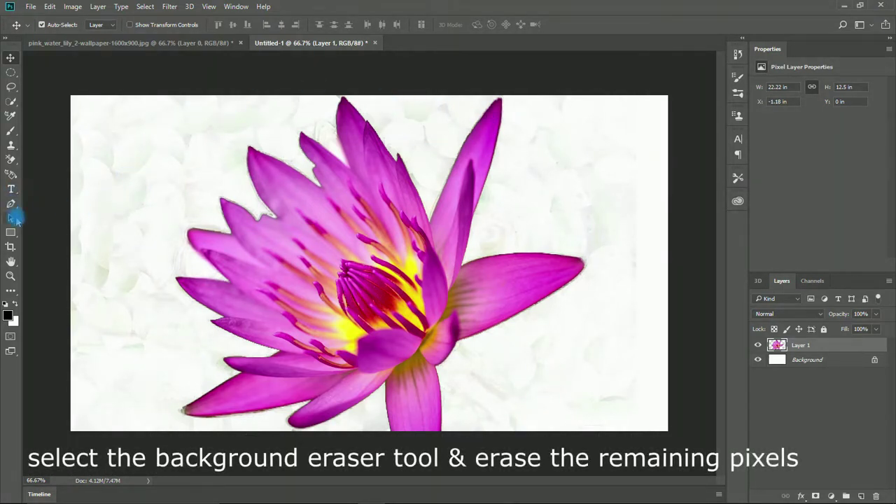
Step: Erase leftover pixels in the area left of the flower using the Background Eraser with continuous sampling and a 125 px brush
left_click(11, 159)
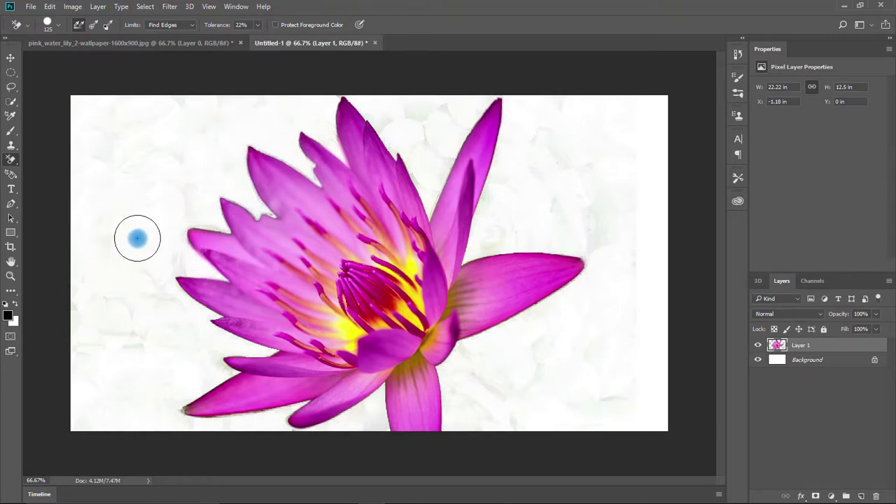
left_click_drag(189, 210, 179, 159)
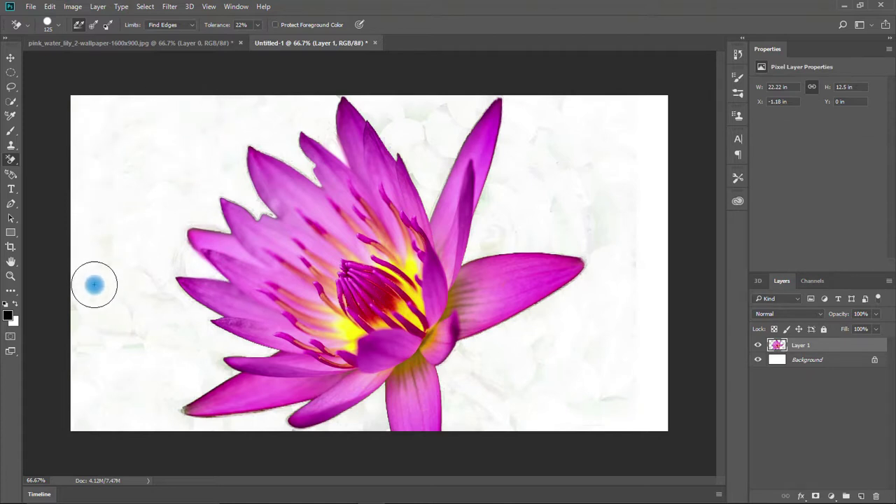
left_click_drag(94, 284, 73, 338)
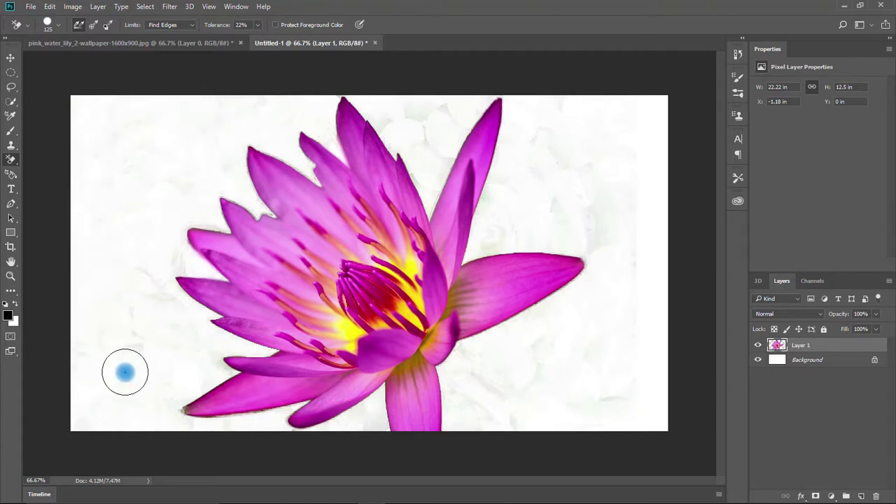
left_click_drag(124, 372, 90, 154)
Step: Set the eraser tolerance to 52% and erase the leftover pixels on both sides of the flower and beneath the right petal
left_click_drag(209, 24, 227, 24)
mouse_move(120, 404)
left_mouse_down()
mouse_move(140, 339)
mouse_move(128, 336)
mouse_move(163, 299)
mouse_move(140, 280)
mouse_move(85, 332)
left_mouse_up()
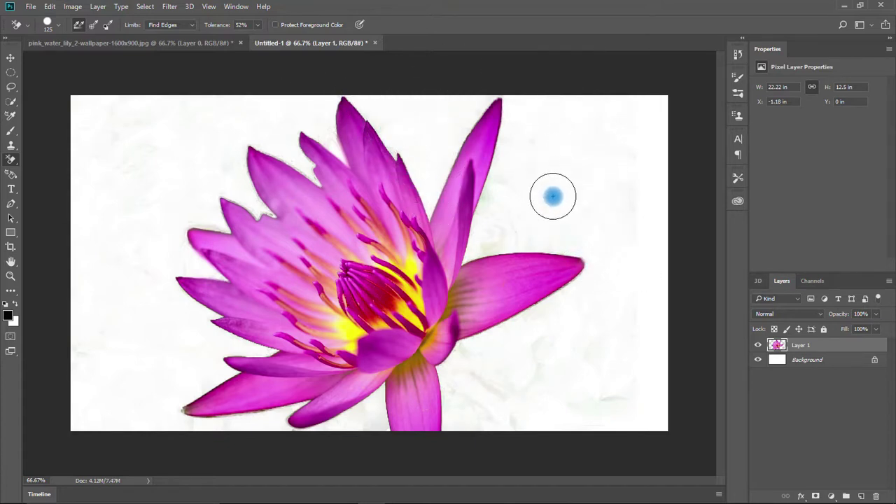
left_click_drag(484, 215, 509, 117)
left_click_drag(547, 306, 520, 321)
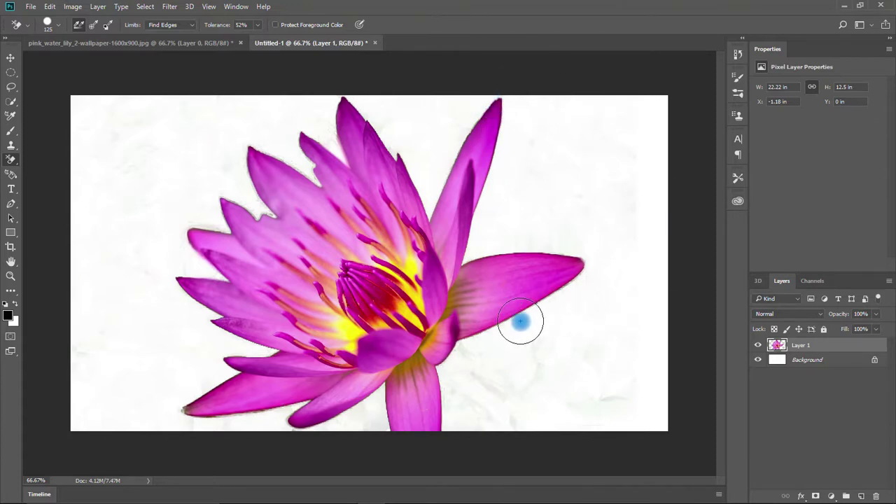
left_click_drag(479, 381, 520, 407)
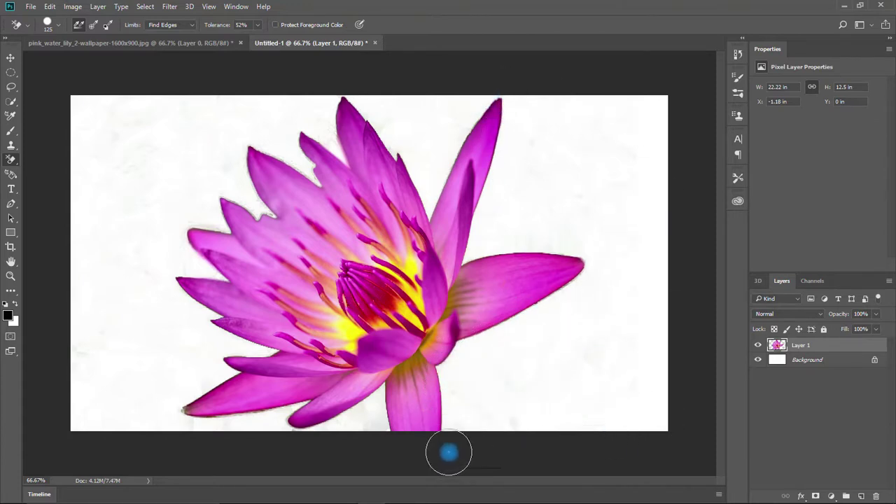
Step: Erase the residue around the tips and edges of the upper and upper-left petals
scroll(380, 430, "up", 3)
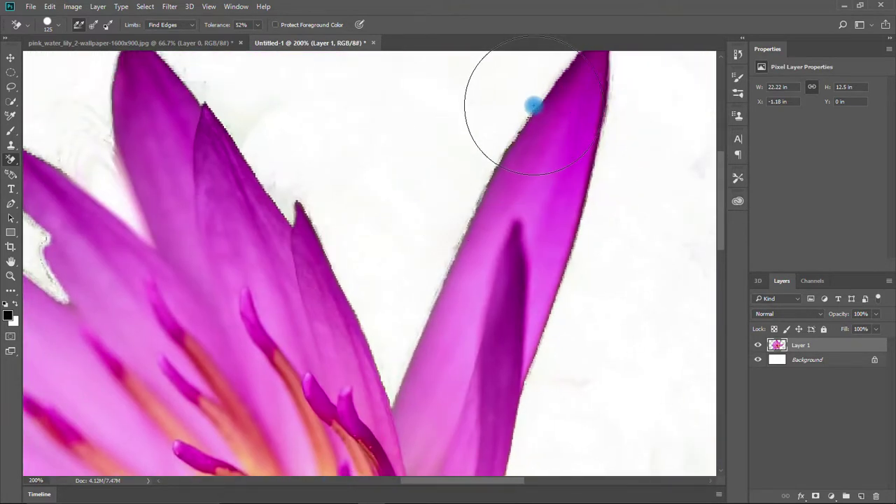
mouse_move(145, 91)
left_mouse_down()
mouse_move(304, 126)
mouse_move(373, 168)
mouse_move(471, 138)
left_mouse_up()
left_click(342, 244)
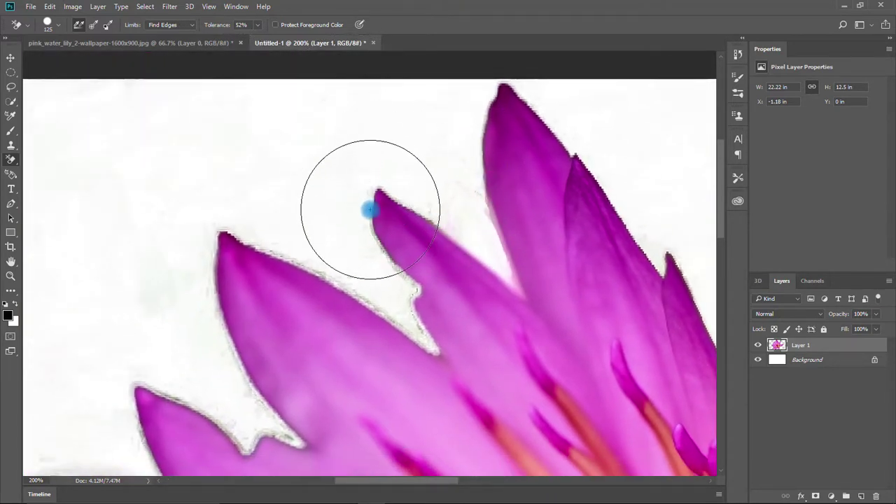
mouse_move(369, 210)
left_mouse_down()
mouse_move(381, 252)
mouse_move(409, 282)
mouse_move(414, 322)
mouse_move(430, 348)
mouse_move(413, 292)
mouse_move(409, 300)
mouse_move(417, 290)
mouse_move(379, 247)
mouse_move(402, 320)
mouse_move(223, 223)
mouse_move(477, 186)
mouse_move(429, 212)
mouse_move(350, 157)
mouse_move(462, 155)
mouse_move(459, 225)
mouse_move(491, 304)
mouse_move(539, 367)
mouse_move(506, 356)
mouse_move(499, 378)
mouse_move(403, 317)
mouse_move(428, 329)
mouse_move(464, 200)
left_mouse_up()
key("ctrl+plus")
mouse_move(536, 224)
left_mouse_down()
mouse_move(493, 244)
mouse_move(491, 237)
mouse_move(526, 241)
mouse_move(637, 293)
mouse_move(470, 227)
mouse_move(424, 271)
mouse_move(465, 355)
mouse_move(412, 223)
mouse_move(471, 230)
left_mouse_up()
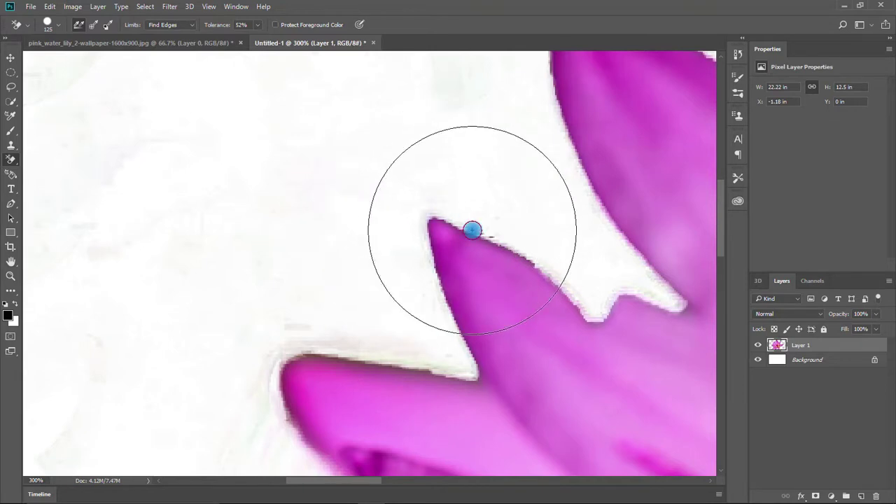
Step: Try the eraser with Discontiguous limits and a brush reduced to 4 px
left_click(184, 25)
left_click(170, 34)
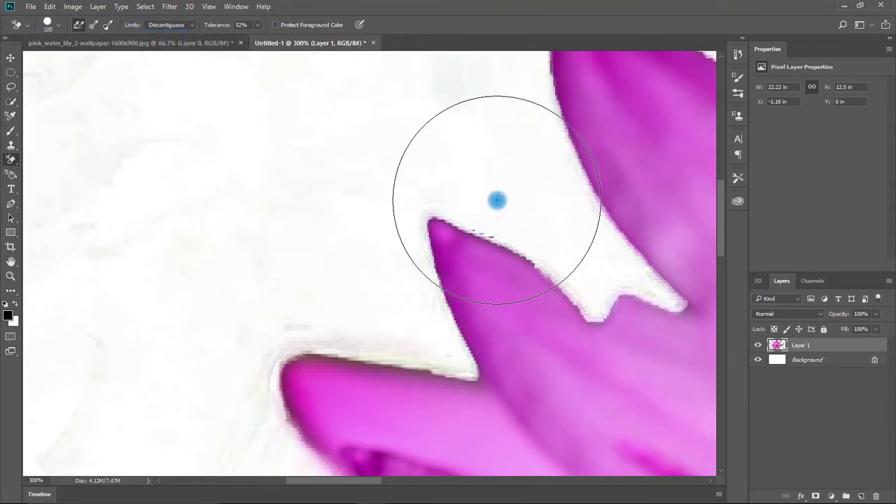
key("bracketleft")
key("bracketleft")
key("bracketleft")
key("bracketleft")
key("bracketleft")
key("bracketleft")
key("bracketleft")
key("bracketleft")
key("bracketleft")
key("bracketleft")
key("bracketleft")
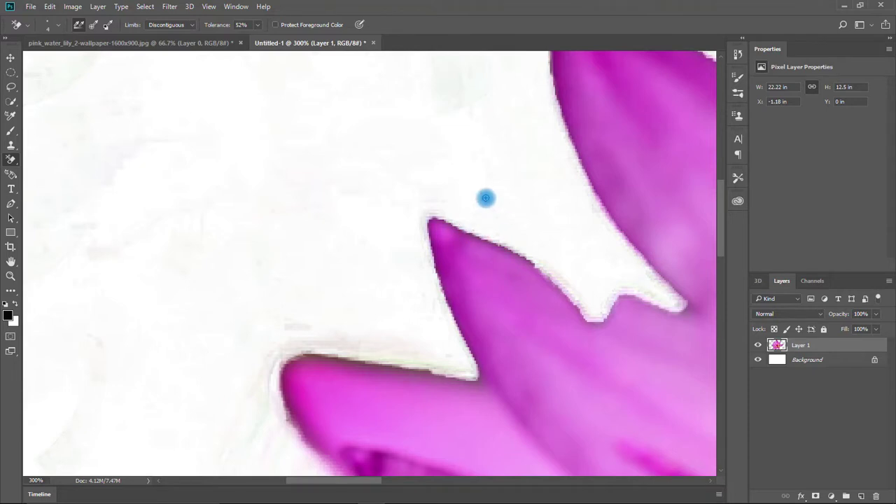
Step: Set the eraser limits to Find Edges and erase the residue above the rounded left petal with a 40 px brush
left_click(180, 25)
left_click(180, 45)
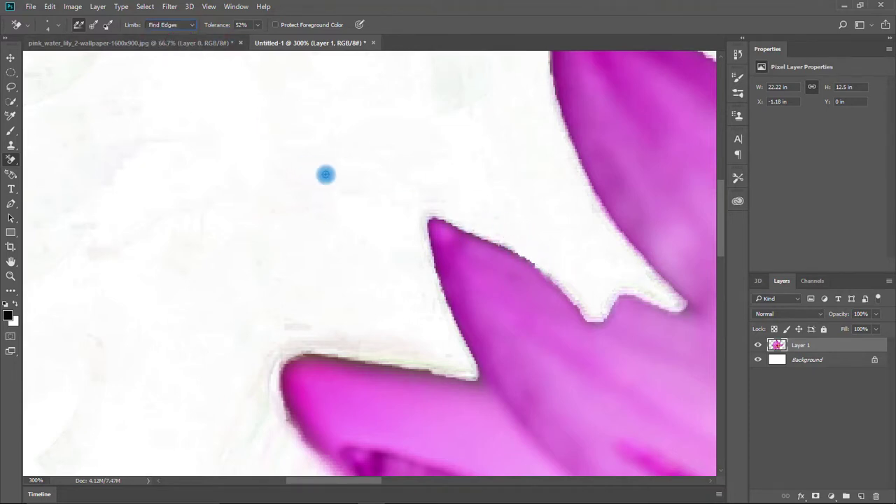
mouse_move(440, 340)
left_mouse_down()
mouse_move(439, 368)
mouse_move(316, 343)
left_mouse_up()
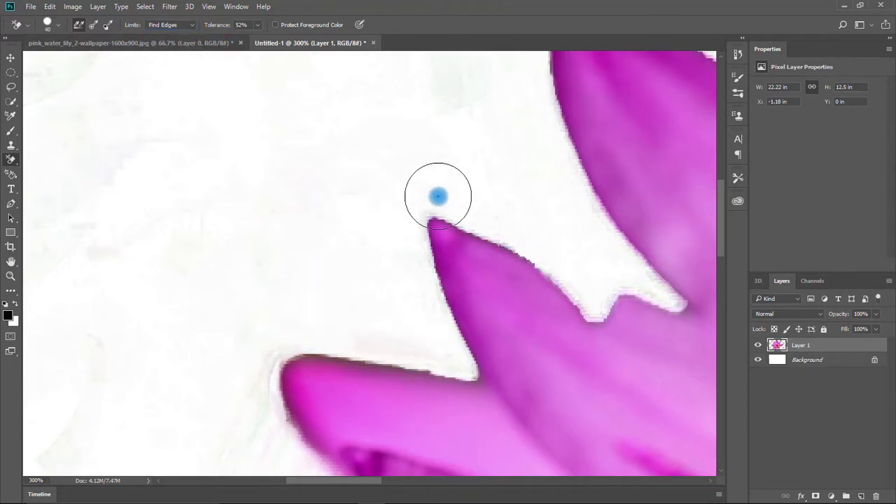
key("space")
Step: Erase the residue along the outer edge of the rounded left petal and undo the last stroke
mouse_move(348, 208)
left_mouse_down()
mouse_move(386, 201)
mouse_move(609, 74)
left_mouse_up()
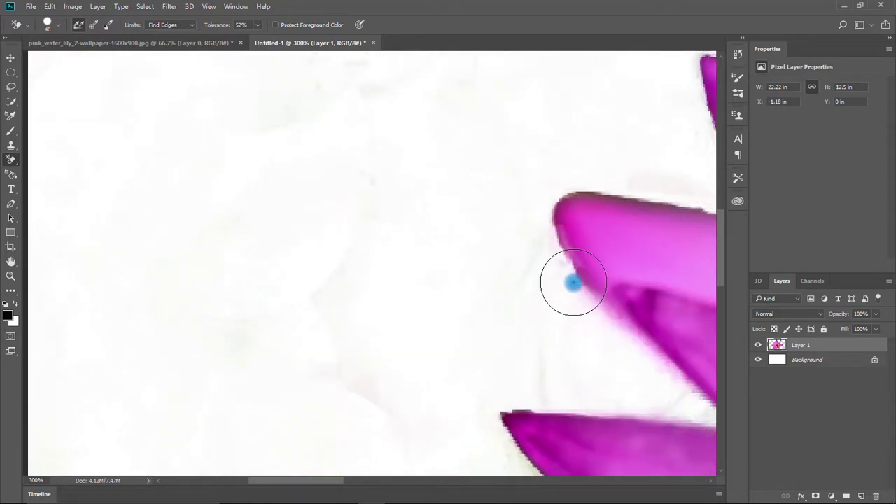
key("space")
mouse_move(556, 286)
left_mouse_down()
mouse_move(438, 162)
mouse_move(509, 249)
mouse_move(615, 324)
mouse_move(406, 312)
left_mouse_up()
key("ctrl+z")
key("space")
left_click_drag(389, 221, 425, 119)
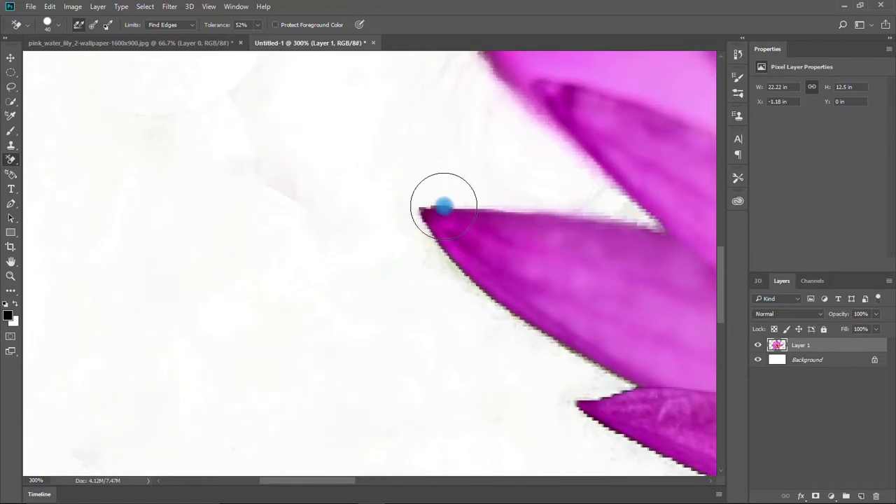
Step: Erase the residue around the tip and upper edge of the pointed left petal, including the notch above it
key("space")
mouse_move(437, 266)
left_mouse_down()
mouse_move(327, 82)
mouse_move(401, 158)
left_mouse_up()
key("space")
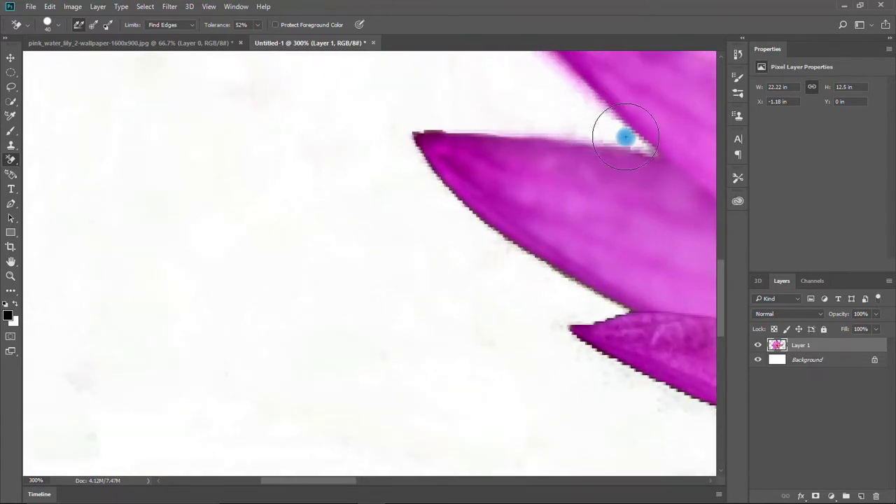
key("space")
mouse_move(501, 102)
left_mouse_down()
mouse_move(612, 182)
mouse_move(656, 262)
left_mouse_up()
Step: Erase the residue along the undersides of the pointed left petal and the small petal below it
key("space")
mouse_move(430, 151)
left_mouse_down()
mouse_move(338, 198)
mouse_move(392, 91)
left_mouse_up()
left_click_drag(510, 306, 412, 148)
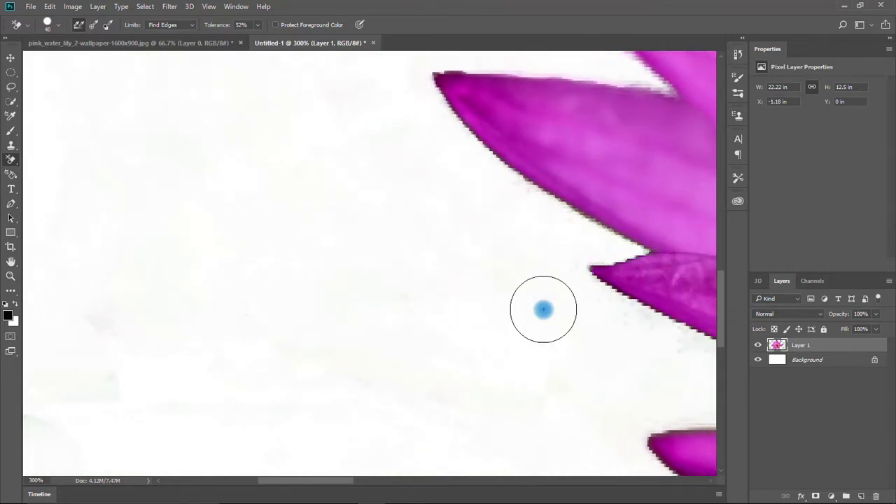
key("space")
left_click_drag(542, 310, 362, 233)
mouse_move(404, 182)
left_mouse_down()
mouse_move(648, 270)
mouse_move(693, 272)
left_mouse_up()
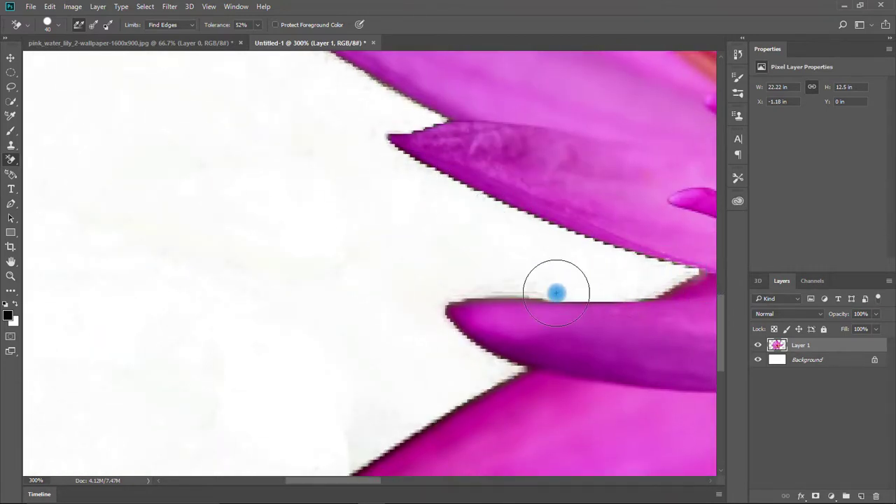
Step: Erase the residue in the gap above the small left petal and along the lowest left petal's upper edge, undoing the last dab at its tip
key("space")
mouse_move(508, 259)
left_mouse_down()
mouse_move(315, 216)
mouse_move(440, 212)
left_mouse_up()
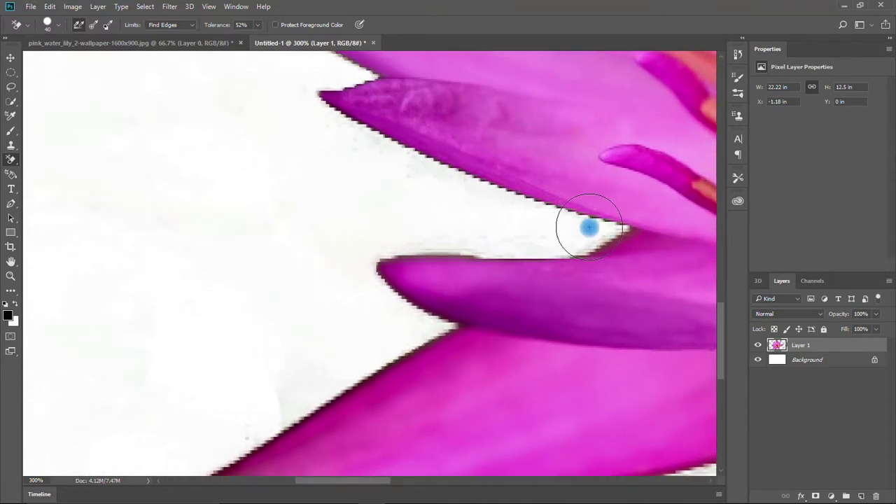
left_click_drag(623, 228, 556, 226)
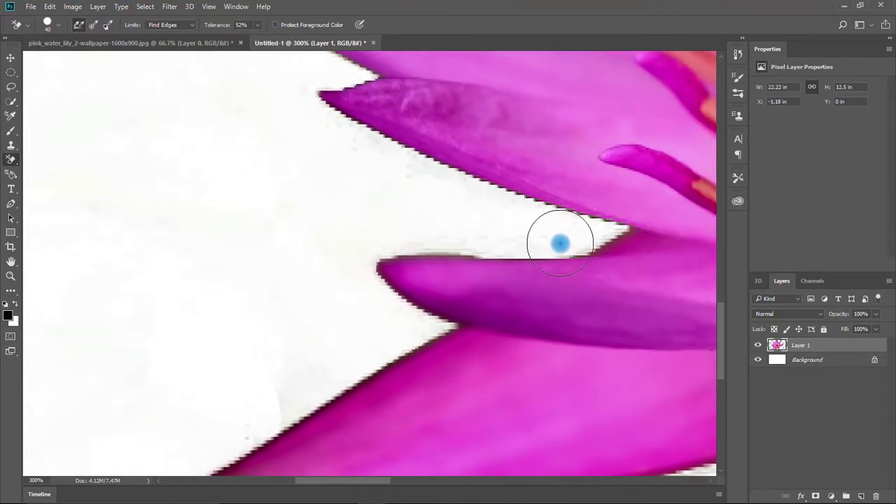
key("space")
left_click_drag(364, 299, 487, 157)
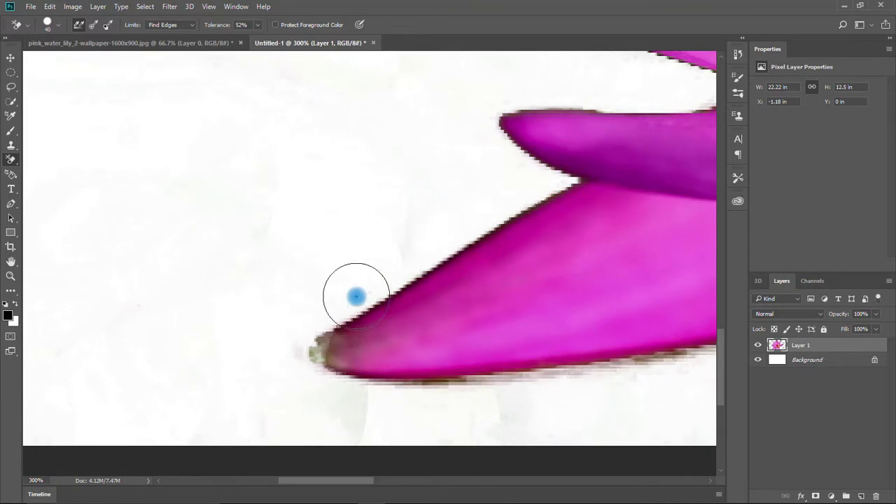
left_click(325, 336)
key("ctrl+z")
Step: Erase the residue along the underside of the lowest left petal and around the neighbouring bottom petal, undoing the one bad stroke
key("space")
left_click_drag(416, 414, 189, 304)
mouse_move(202, 288)
left_mouse_down()
mouse_move(462, 251)
mouse_move(280, 269)
mouse_move(254, 282)
mouse_move(500, 245)
mouse_move(156, 282)
mouse_move(218, 280)
mouse_move(73, 279)
left_mouse_up()
key("ctrl+z")
key("space")
left_click_drag(387, 291, 186, 229)
mouse_move(355, 227)
left_mouse_down()
mouse_move(417, 159)
mouse_move(428, 271)
mouse_move(509, 258)
left_mouse_up()
key("space")
left_click_drag(545, 262, 307, 323)
mouse_move(315, 312)
left_mouse_down()
mouse_move(540, 146)
mouse_move(557, 183)
mouse_move(344, 326)
mouse_move(495, 192)
mouse_move(222, 325)
left_mouse_up()
Step: Erase the residue along the edges of the bottom centre petal and the curled petal beside it
key("space")
left_click_drag(487, 295, 73, 304)
key("space")
left_click_drag(415, 98, 426, 289)
key("space")
left_click_drag(677, 243, 586, 284)
mouse_move(379, 150)
left_mouse_down()
mouse_move(374, 93)
mouse_move(397, 118)
mouse_move(328, 231)
mouse_move(352, 203)
mouse_move(503, 124)
left_mouse_up()
Step: Erase the residue where the large right petal meets the curled petal, and undo the last stroke along its lower edge
key("space")
left_click_drag(563, 96, 352, 179)
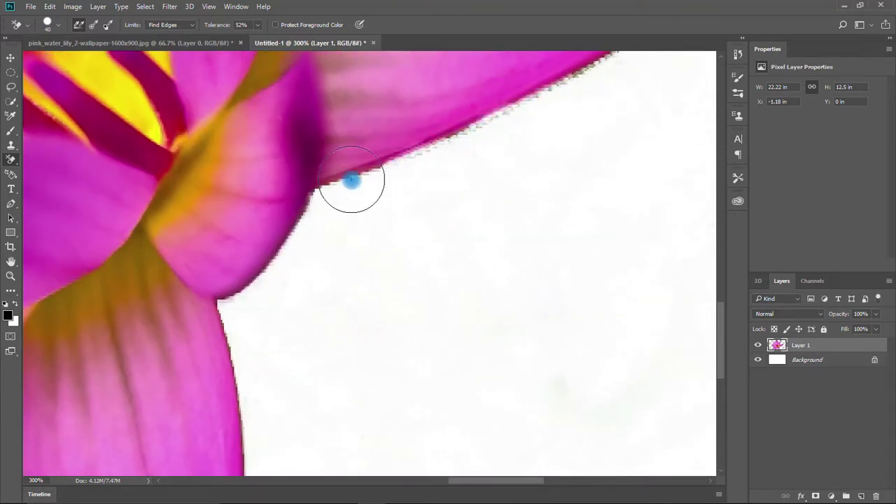
key("space")
left_click_drag(569, 147, 355, 299)
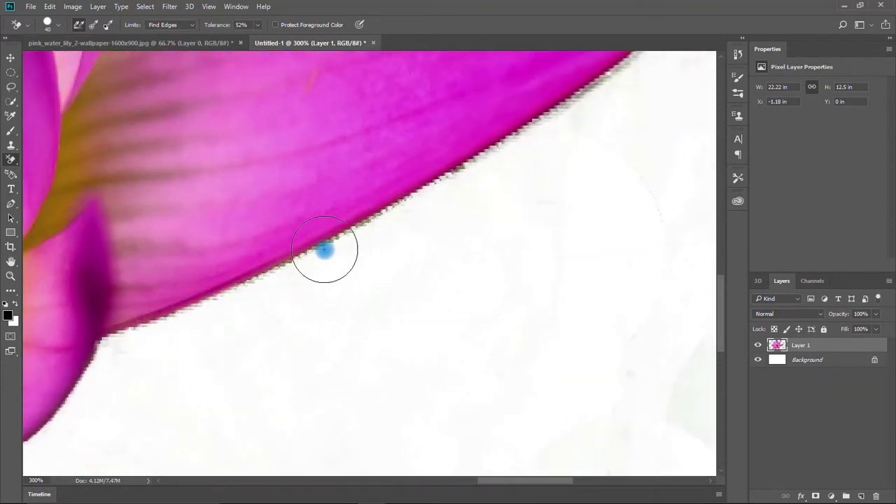
left_click_drag(470, 166, 387, 211)
key("ctrl+z")
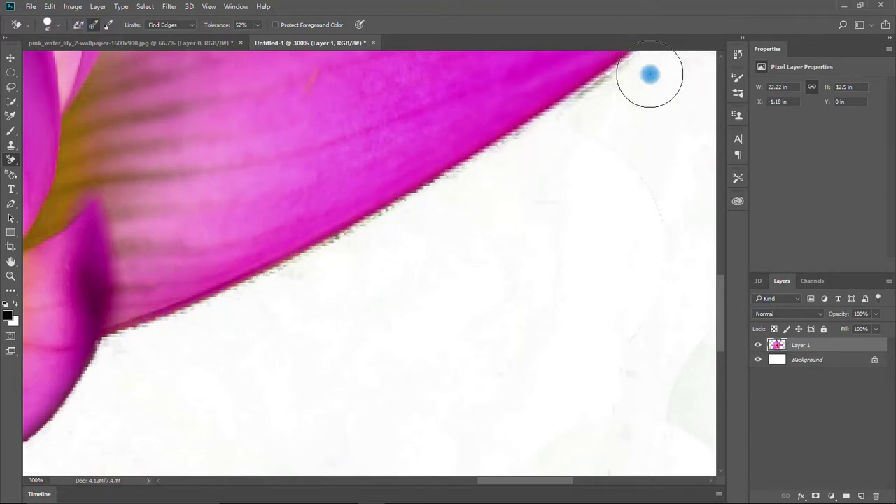
Step: Set the eraser sampling to Once and erase the residue along the lower edge and tip of the large right petal
mouse_move(612, 121)
left_mouse_down()
mouse_move(582, 138)
mouse_move(483, 160)
left_mouse_up()
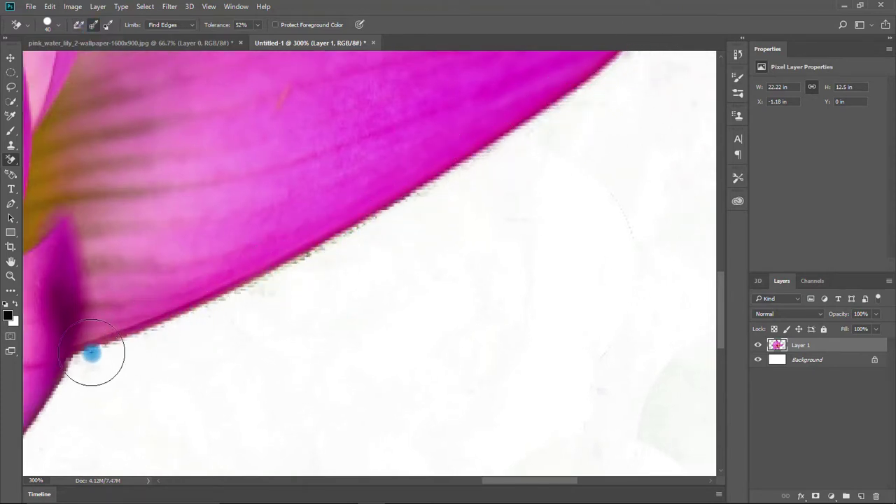
mouse_move(315, 256)
left_mouse_down()
mouse_move(273, 276)
mouse_move(227, 328)
left_mouse_up()
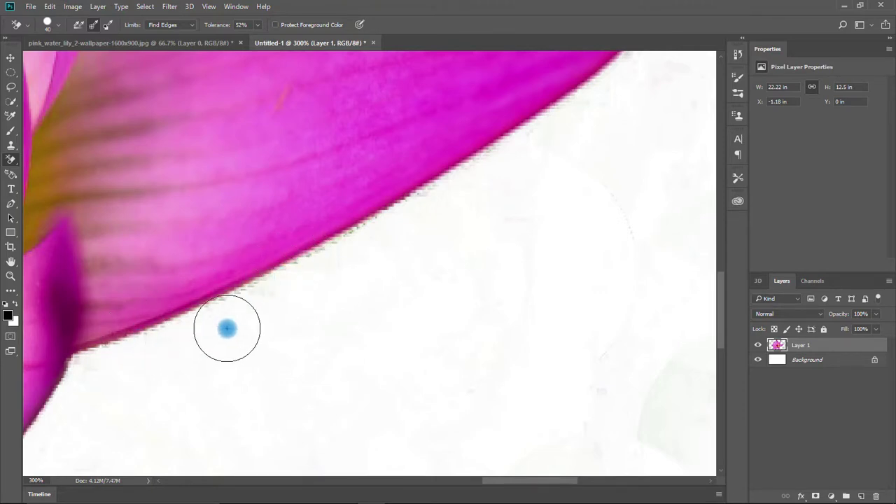
left_click_drag(620, 112, 339, 330)
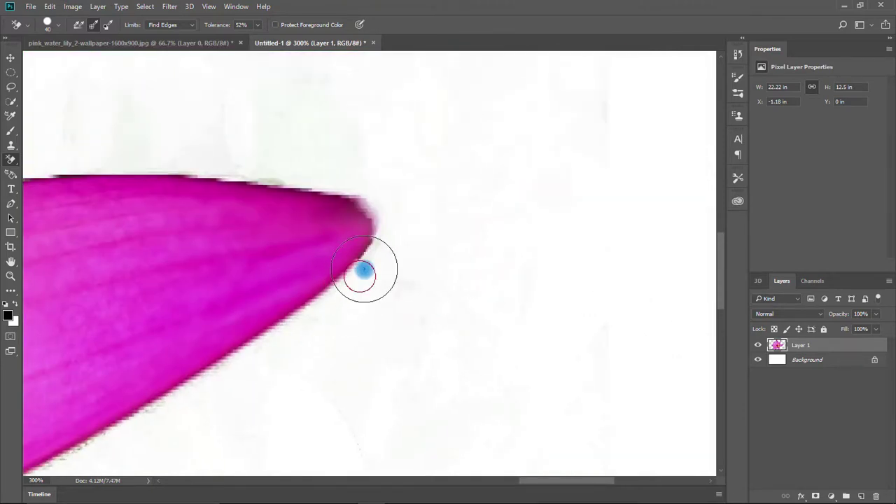
left_click_drag(494, 310, 662, 280)
left_click_drag(441, 148, 652, 266)
Step: Erase the residue along both edges of the tall upright petal on the flower's right side
left_click_drag(281, 179, 278, 335)
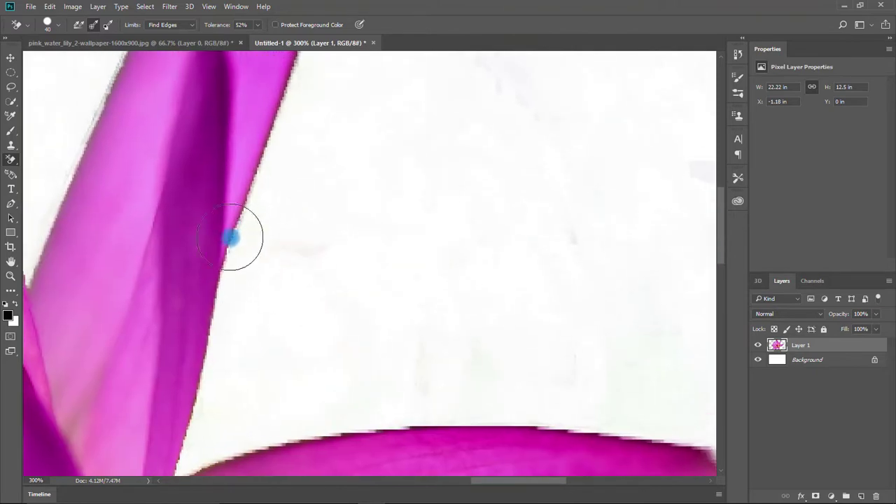
left_click_drag(259, 189, 316, 336)
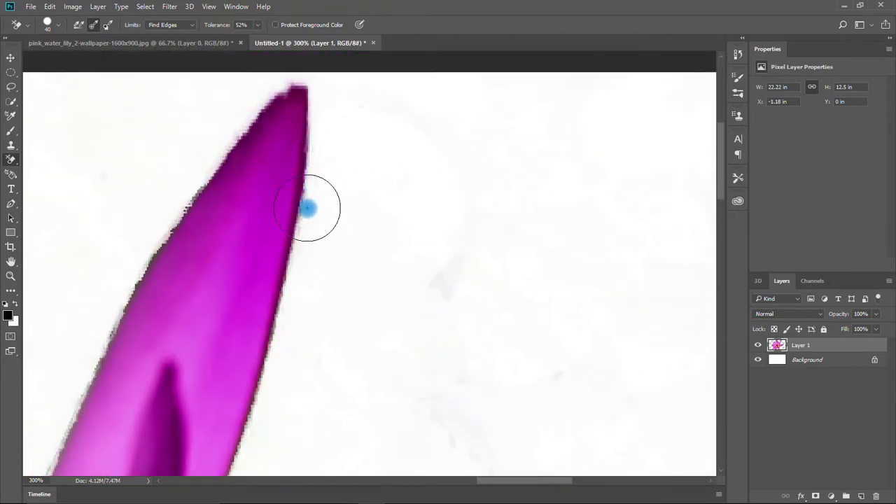
mouse_move(306, 206)
left_mouse_down()
mouse_move(718, 126)
mouse_move(731, 105)
left_mouse_up()
left_click_drag(456, 327, 506, 162)
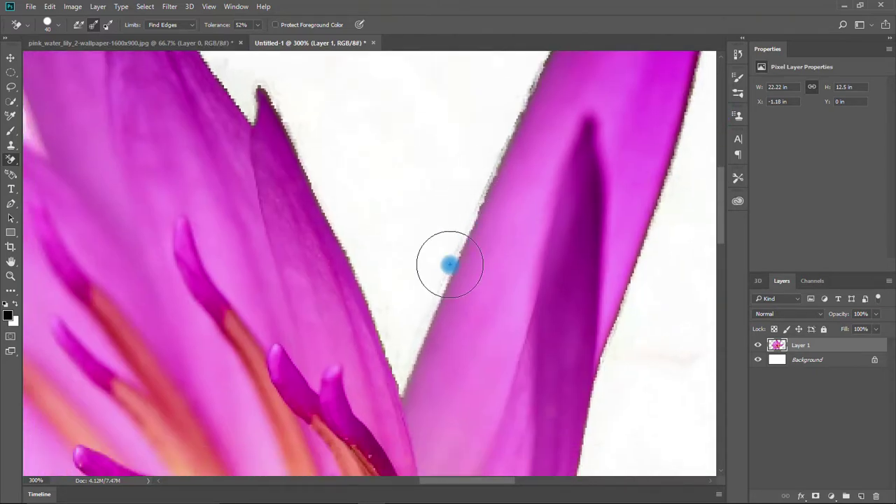
Step: Erase the residue along the right-facing edges of the top petals, up to the tallest petal's tip
left_click_drag(297, 130, 452, 262)
left_click_drag(364, 142, 435, 245)
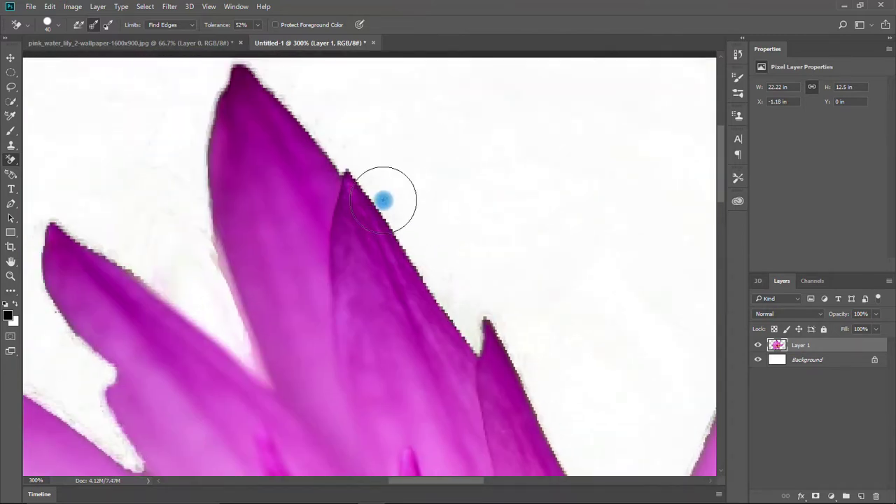
left_click_drag(269, 87, 366, 213)
scroll(545, 256, "down", 4)
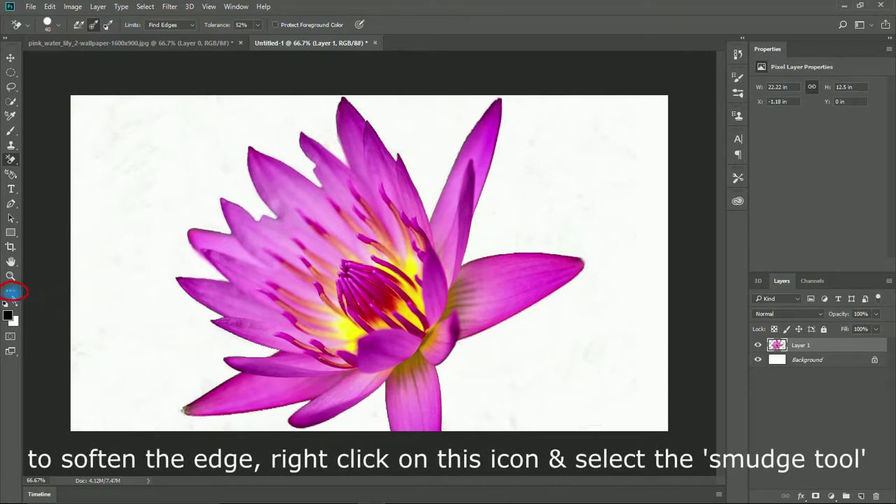
Step: Switch to the Smudge tool with a 50 px brush and soften the tip and upper edge of the lowest left petal
right_click(11, 291)
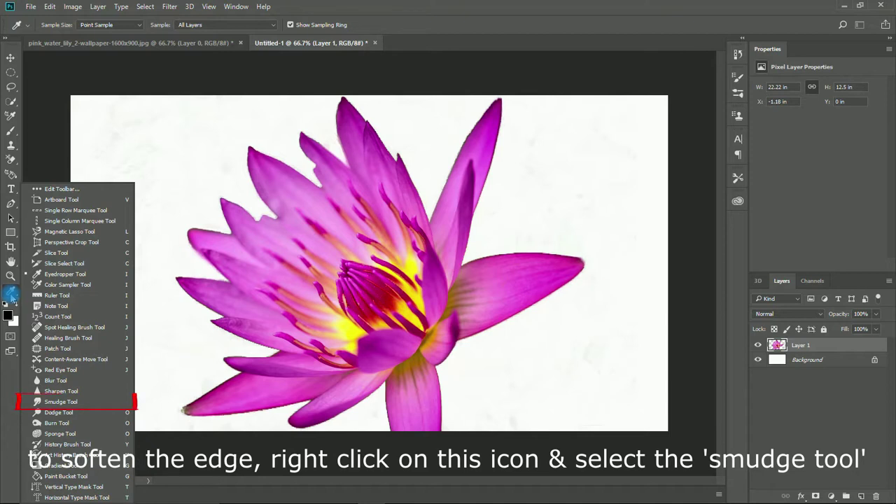
left_click(81, 404)
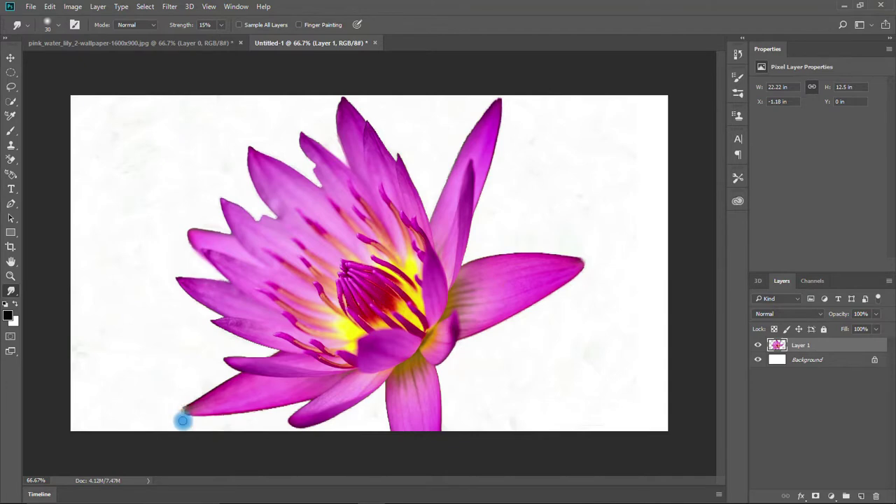
key("bracketright")
key("bracketright")
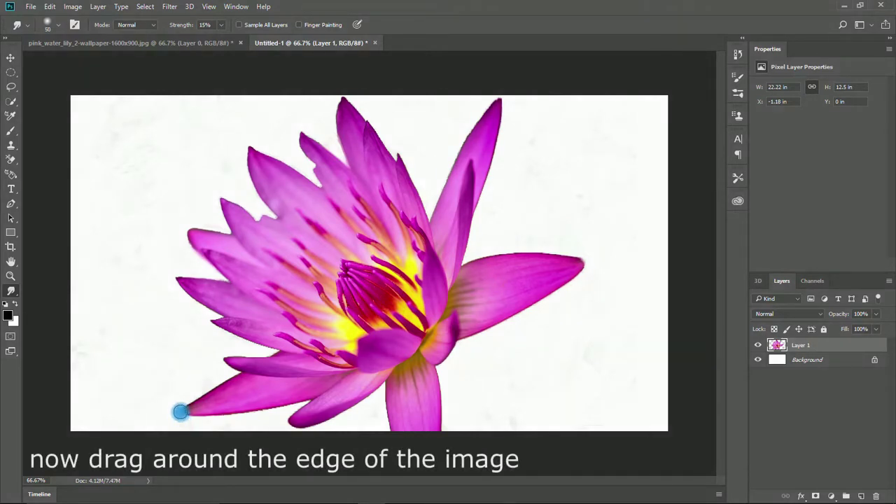
key("ctrl+plus")
key("ctrl+plus")
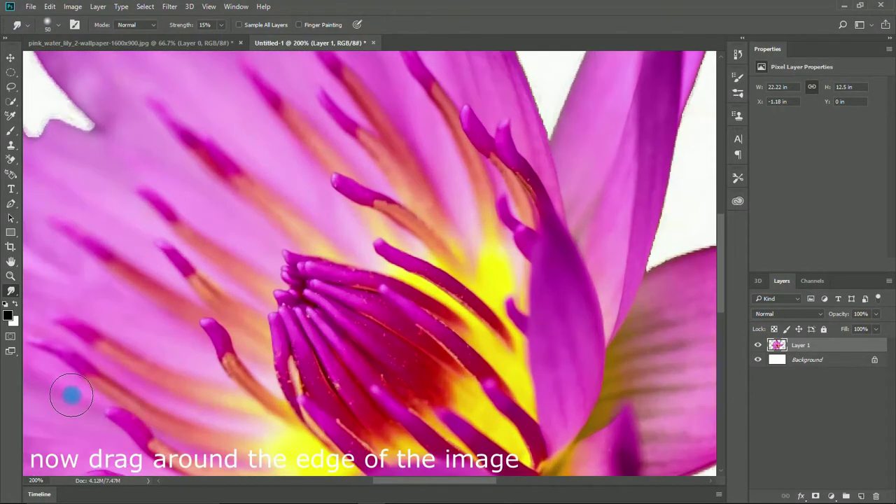
left_click_drag(135, 356, 464, 68)
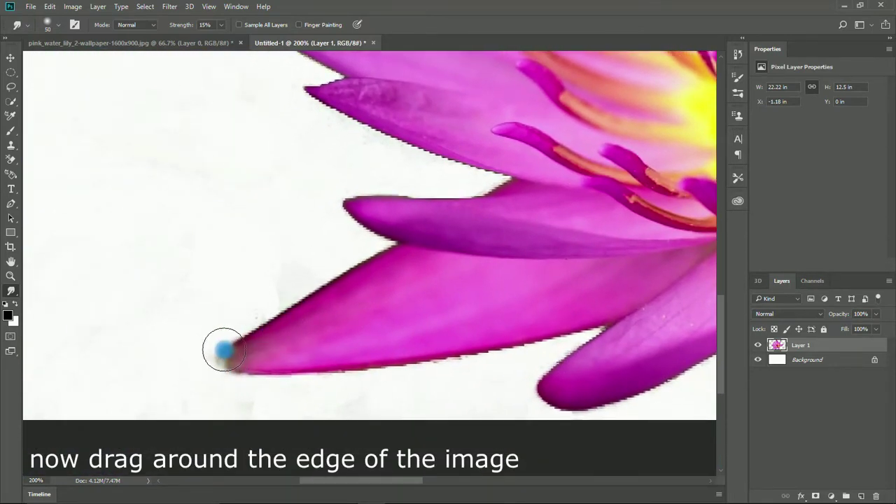
mouse_move(257, 326)
left_mouse_down()
mouse_move(384, 250)
mouse_move(347, 221)
left_mouse_up()
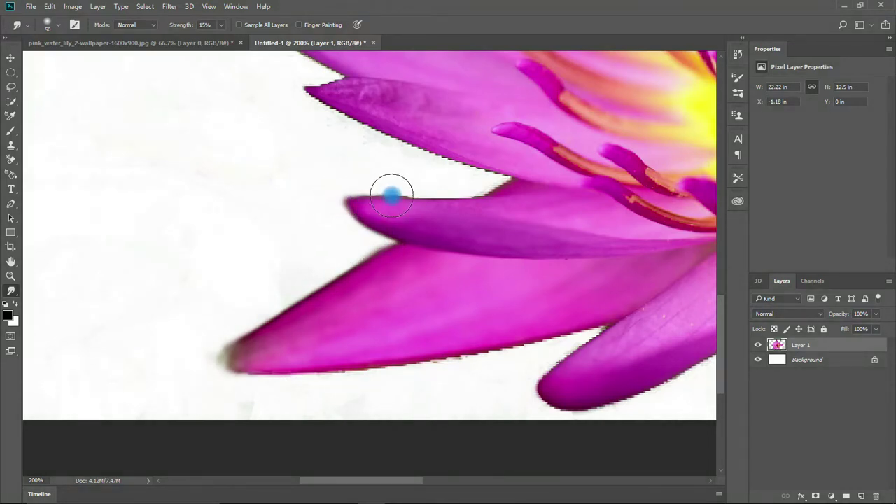
Step: Smudge the edges of the small left petal, the pointed left petals and the rounded left petal to soften them
left_click_drag(505, 181, 433, 169)
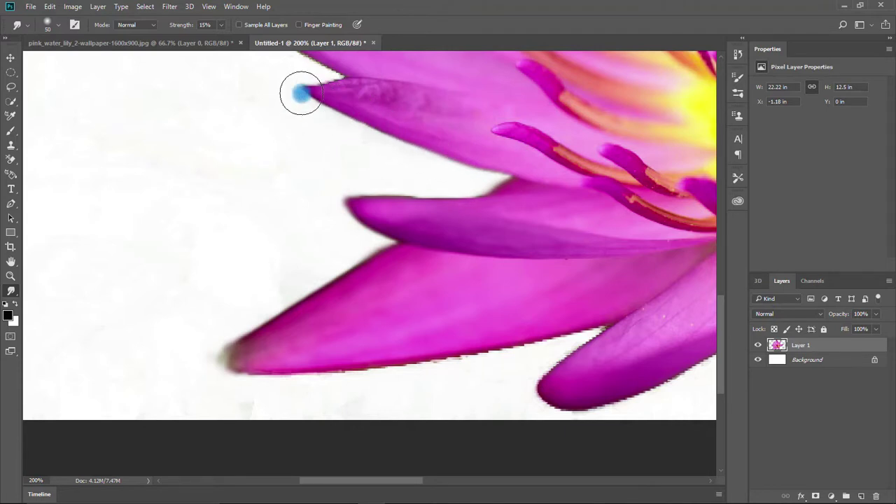
scroll(277, 128, "up", 5)
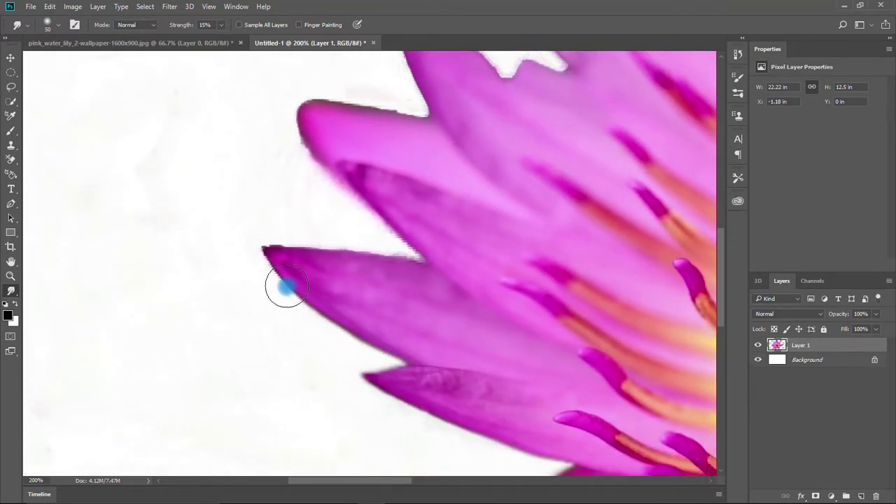
left_click_drag(247, 233, 309, 243)
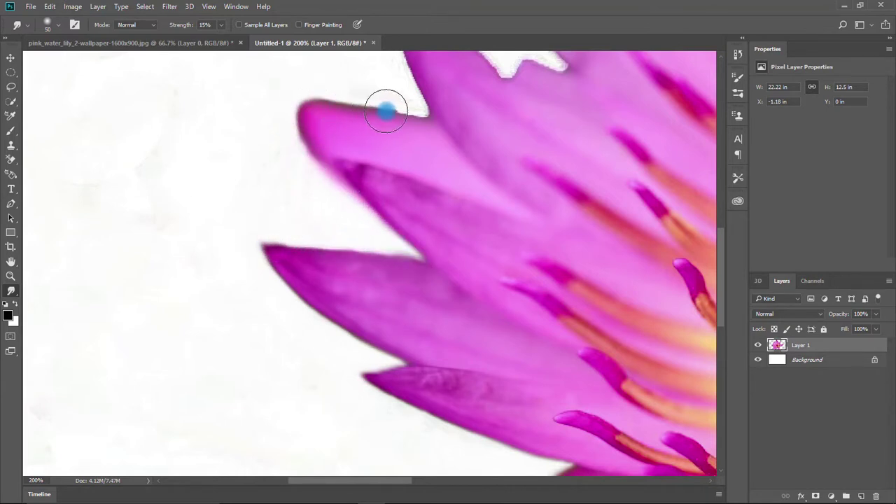
Step: Soften the edges of the upper-left and top petals, including the notches between them, with the Smudge tool
scroll(375, 100, "up", 5)
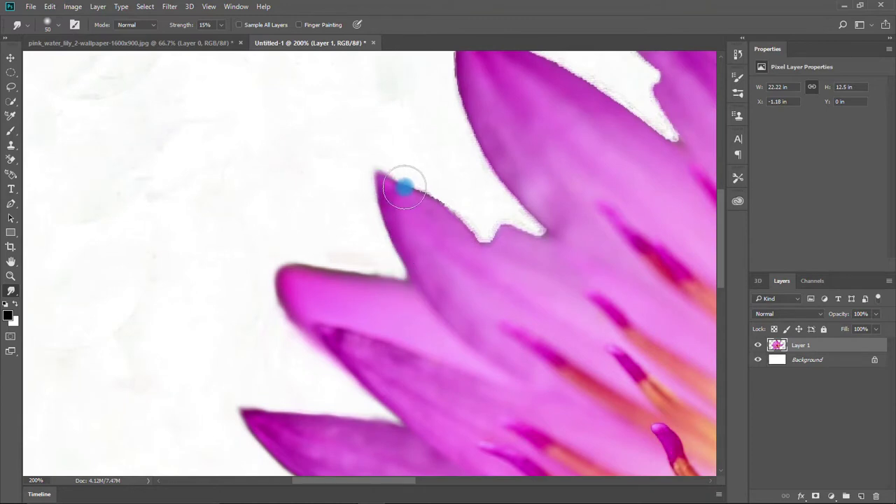
left_click_drag(529, 237, 458, 136)
scroll(461, 273, "up", 5)
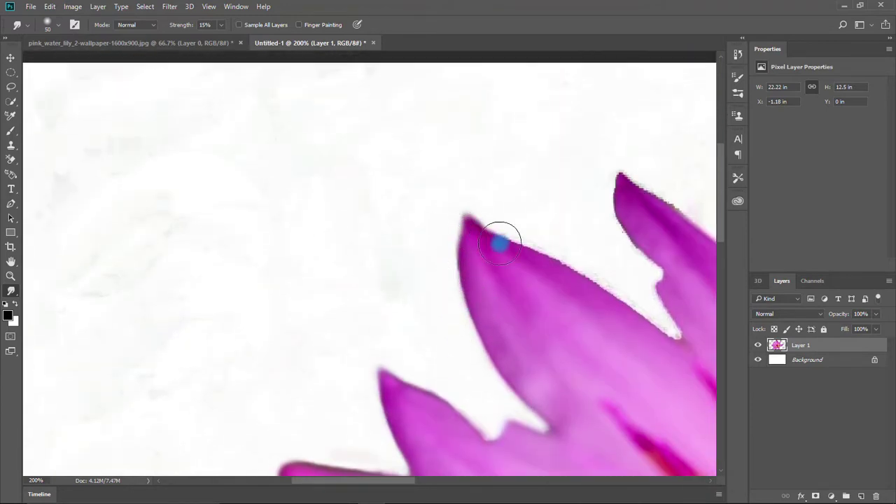
mouse_move(500, 243)
left_mouse_down()
mouse_move(661, 313)
mouse_move(680, 210)
left_mouse_up()
left_click_drag(611, 252, 353, 236)
mouse_move(422, 195)
left_mouse_down()
mouse_move(481, 217)
mouse_move(463, 99)
left_mouse_up()
left_click_drag(406, 91, 311, 242)
mouse_move(402, 210)
left_mouse_down()
mouse_move(547, 390)
mouse_move(437, 243)
mouse_move(525, 430)
left_mouse_up()
Step: Smudge both edges and the tip of the tall upright petal down to its base
scroll(490, 428, "up", 1)
scroll(490, 428, "right", 2)
mouse_move(458, 426)
left_mouse_down()
mouse_move(546, 232)
mouse_move(643, 117)
left_mouse_up()
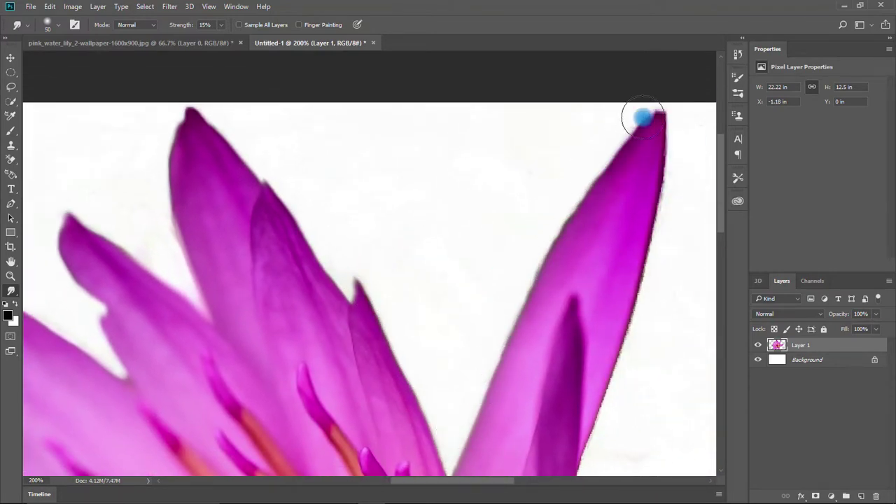
mouse_move(670, 181)
left_mouse_down()
mouse_move(596, 464)
mouse_move(642, 252)
left_mouse_up()
left_click_drag(660, 329, 591, 126)
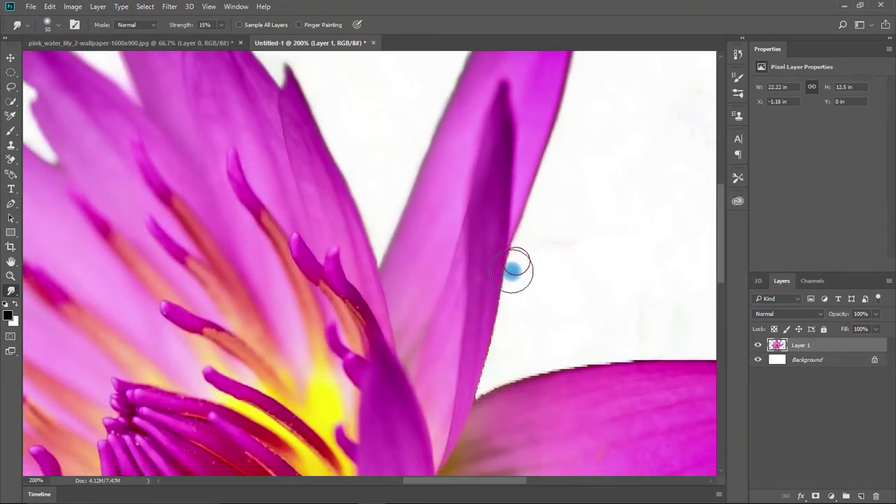
mouse_move(515, 268)
left_mouse_down()
mouse_move(614, 366)
mouse_move(668, 353)
left_mouse_up()
Step: Smudge the upper edge, tip and lower edge of the large right petal
left_click_drag(675, 342, 452, 229)
mouse_move(420, 255)
left_mouse_down()
mouse_move(637, 306)
mouse_move(618, 322)
left_mouse_up()
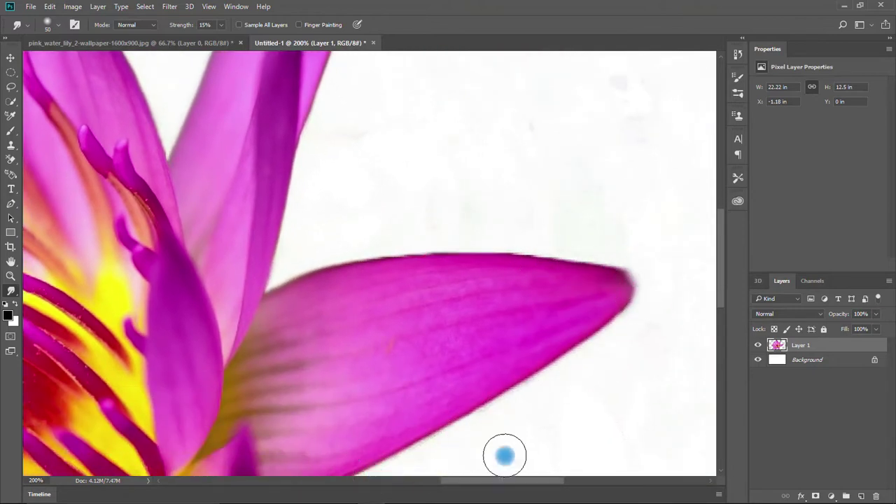
left_click_drag(505, 455, 663, 249)
left_click_drag(470, 310, 356, 426)
Step: Smudge the edges of the bottom petals and the underside of the lowest left petal
scroll(378, 192, "down", 4)
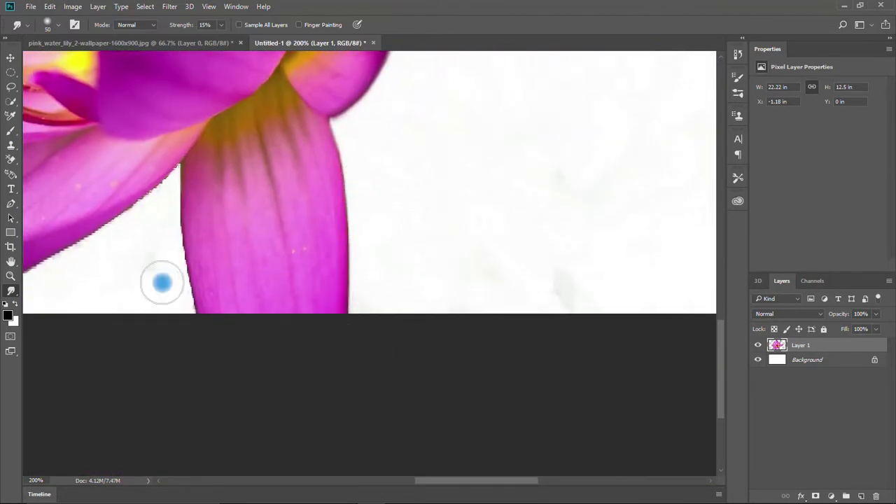
mouse_move(160, 283)
left_mouse_down()
mouse_move(185, 316)
mouse_move(159, 305)
mouse_move(495, 226)
left_mouse_up()
left_click_drag(487, 124, 371, 194)
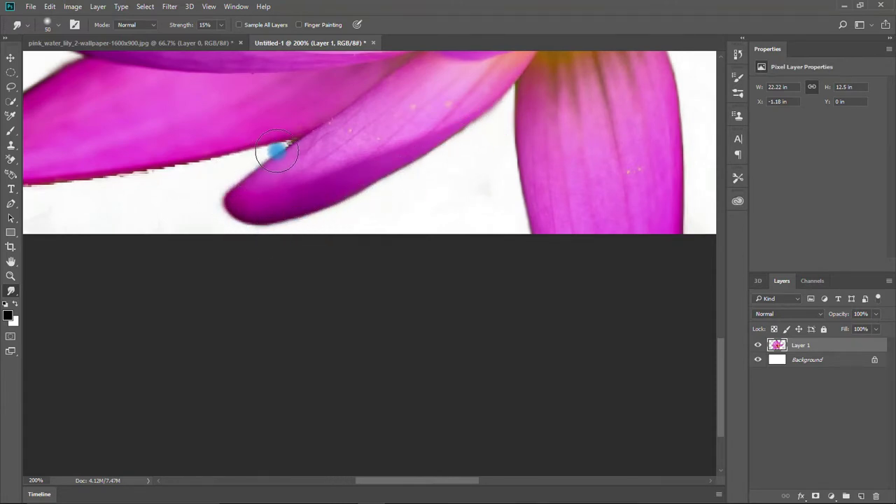
mouse_move(105, 191)
left_mouse_down()
mouse_move(136, 204)
mouse_move(422, 202)
left_mouse_up()
left_click_drag(490, 180, 287, 200)
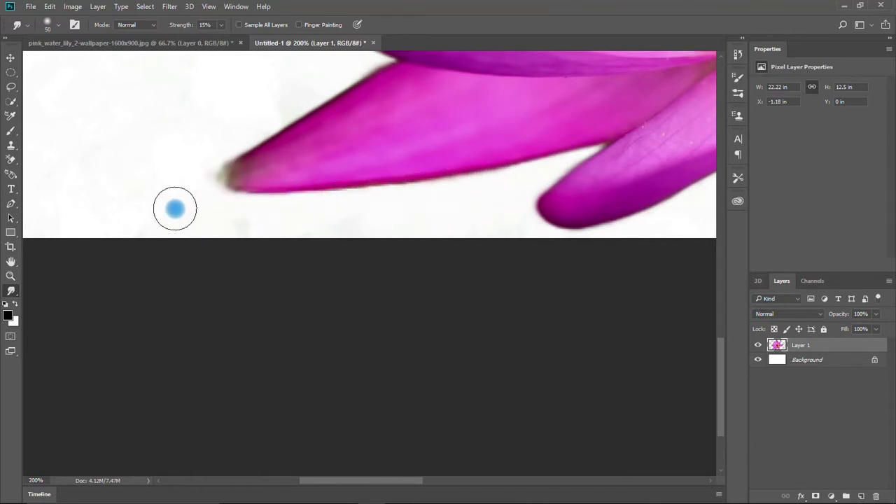
key("ctrl+minus")
key("ctrl+minus")
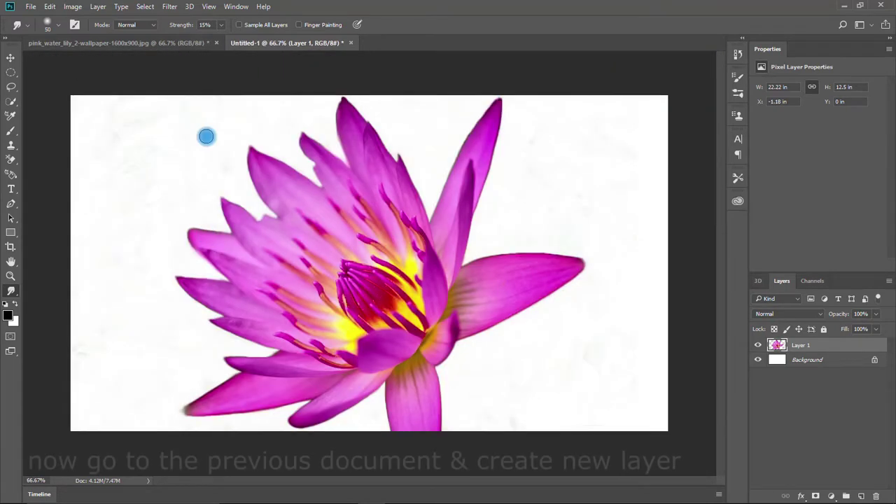
Step: In the pink_water_lily_2 document, add a new empty layer and delete the original flower layer, Layer 0
left_click(153, 46)
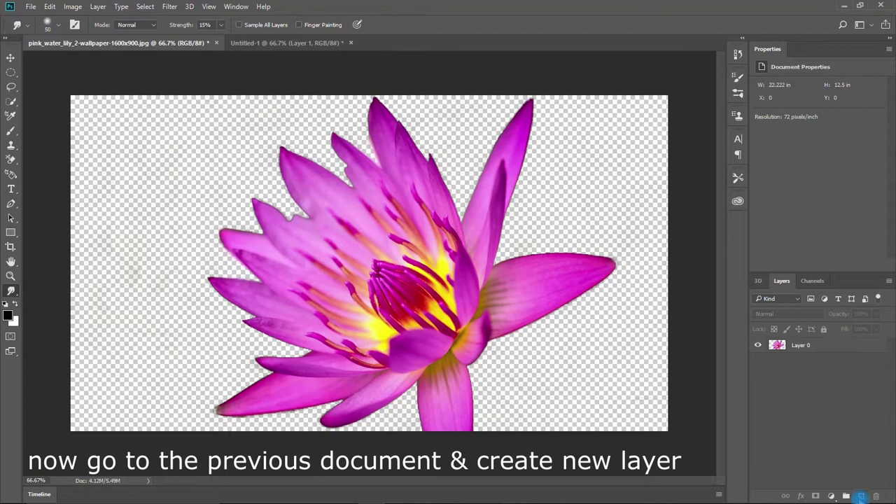
left_click(860, 496)
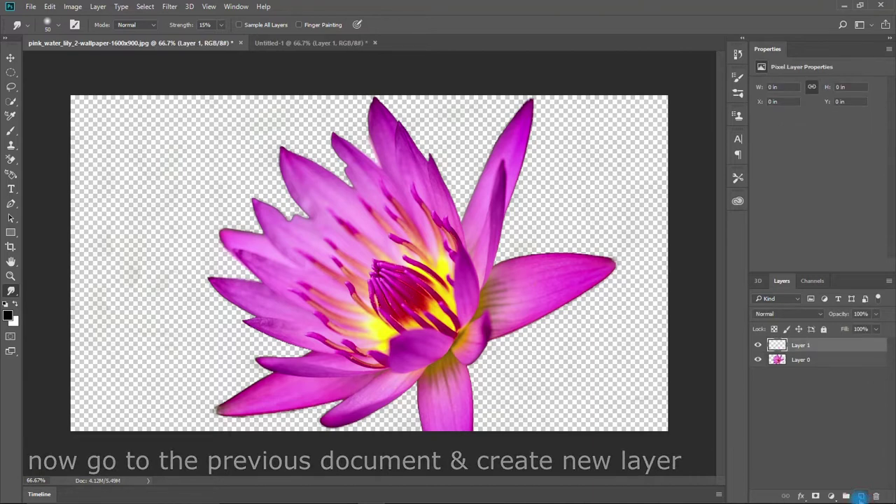
left_click(811, 362)
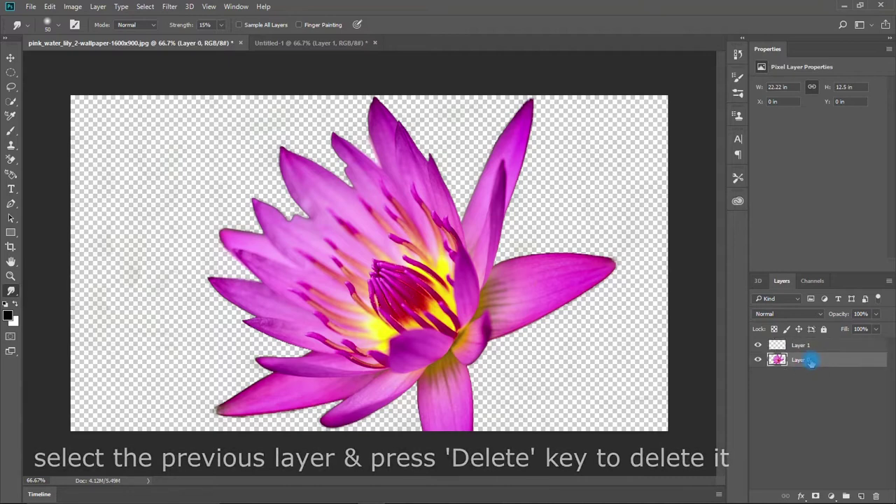
key("Delete")
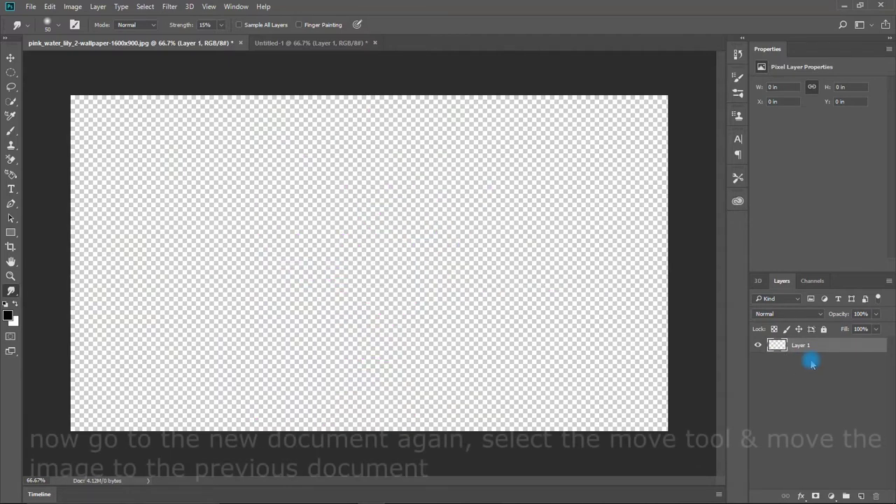
Step: Move the cleaned flower layer from Untitled-1 into the pink_water_lily_2 document with the Move tool
left_click(303, 45)
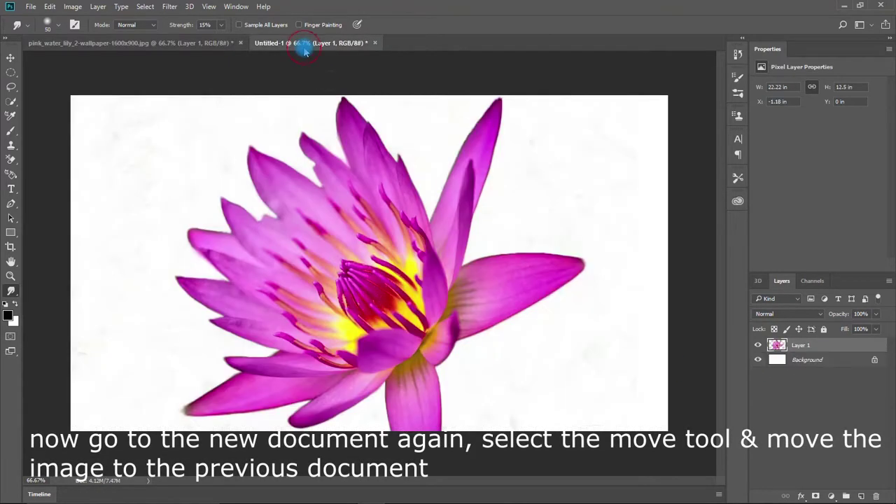
left_click(9, 60)
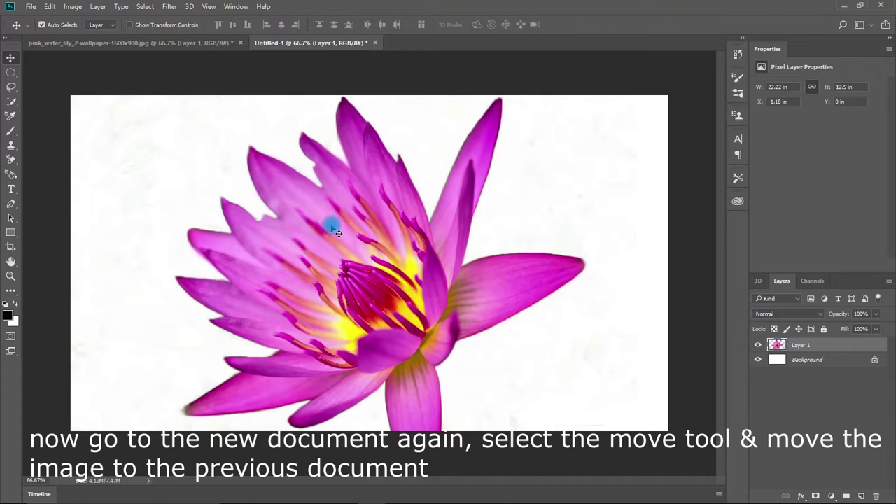
left_click_drag(337, 233, 400, 281)
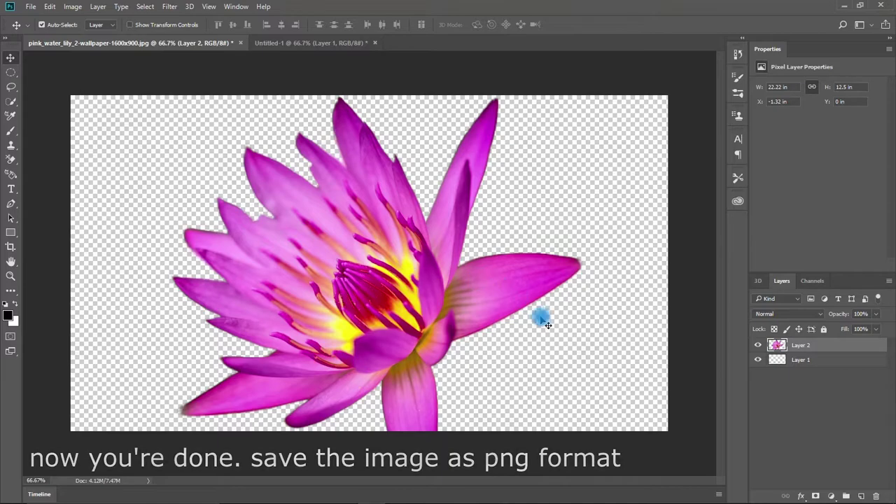